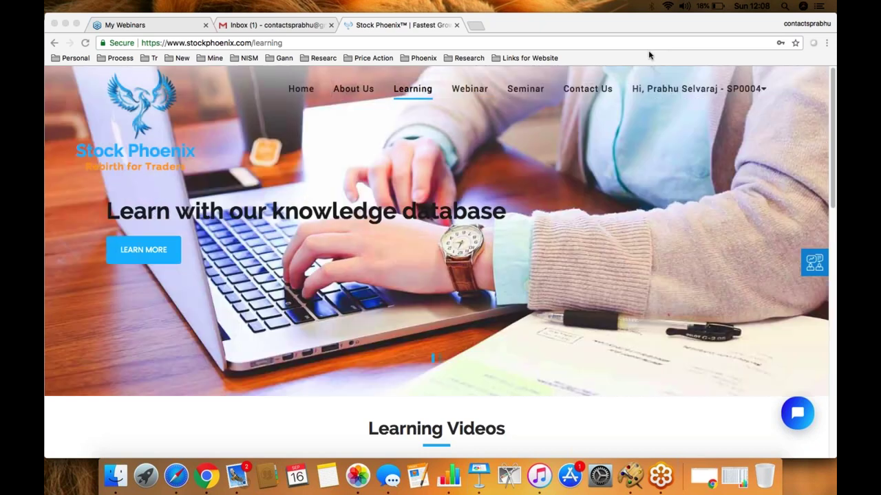
# Switch from Chrome to Apple Mail's support inbox of student feedback emails
pyautogui.click(228, 484)
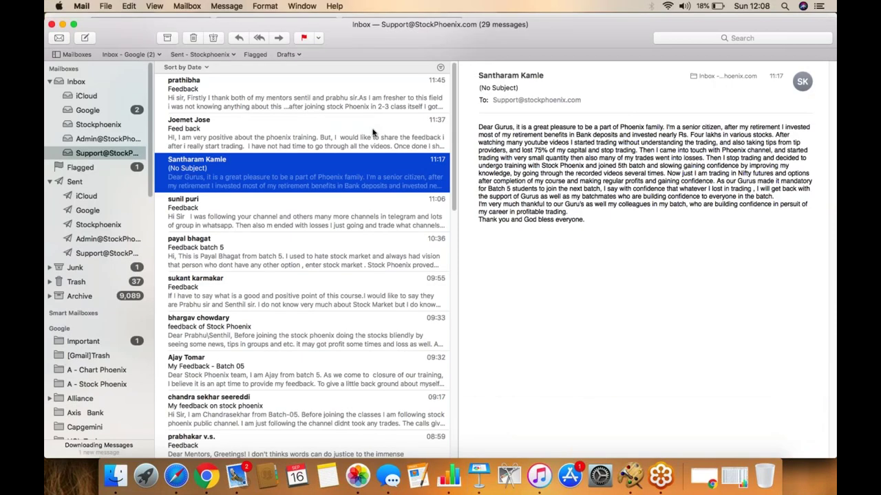
# Read the latest Feedback email, highlight its whole body, and move to the no-subject message
pyautogui.click(358, 107)
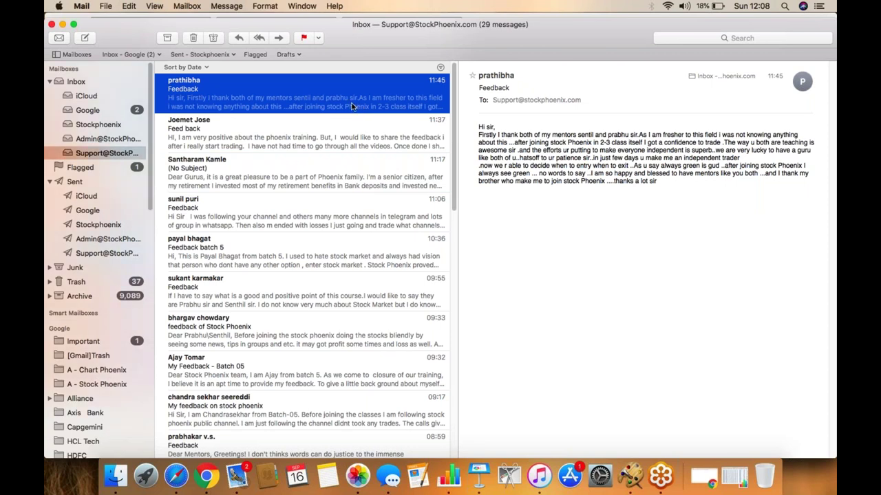
pyautogui.moveTo(660, 192); pyautogui.dragTo(502, 126)
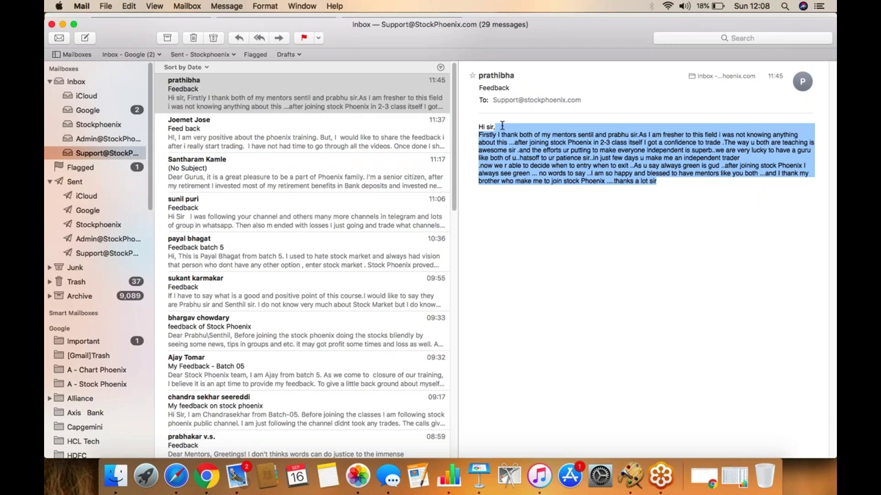
pyautogui.press('Down')
pyautogui.press('Down')
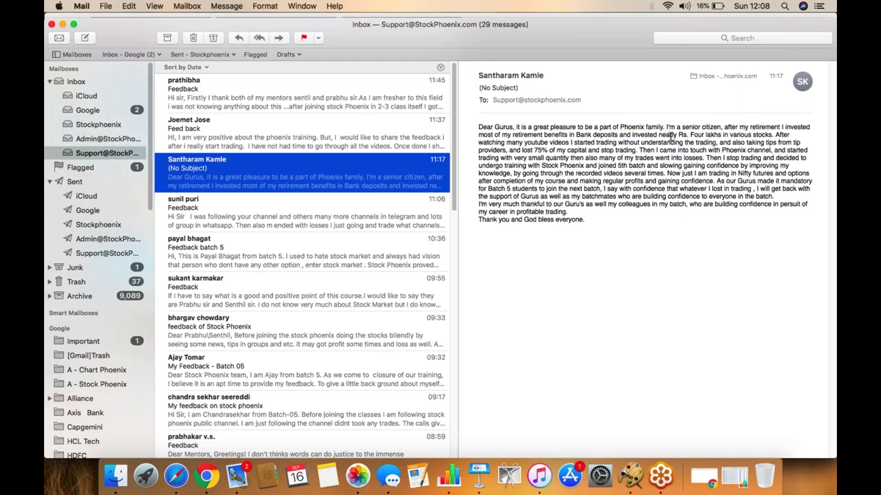
# Highlight the senior-citizen, 75%-capital-loss and 'trading without' remarks, then open the Telegram-channels feedback
pyautogui.moveTo(666, 127); pyautogui.dragTo(709, 127)
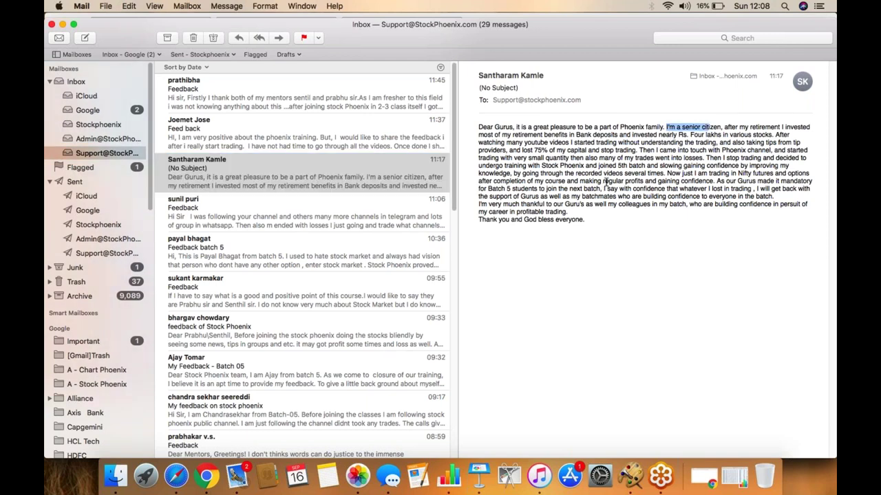
pyautogui.moveTo(521, 150); pyautogui.dragTo(568, 150)
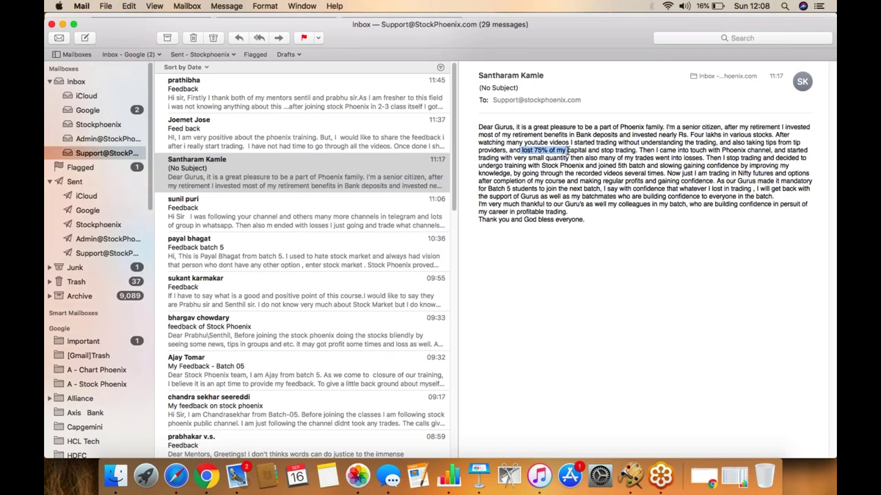
pyautogui.moveTo(596, 143); pyautogui.dragTo(639, 142)
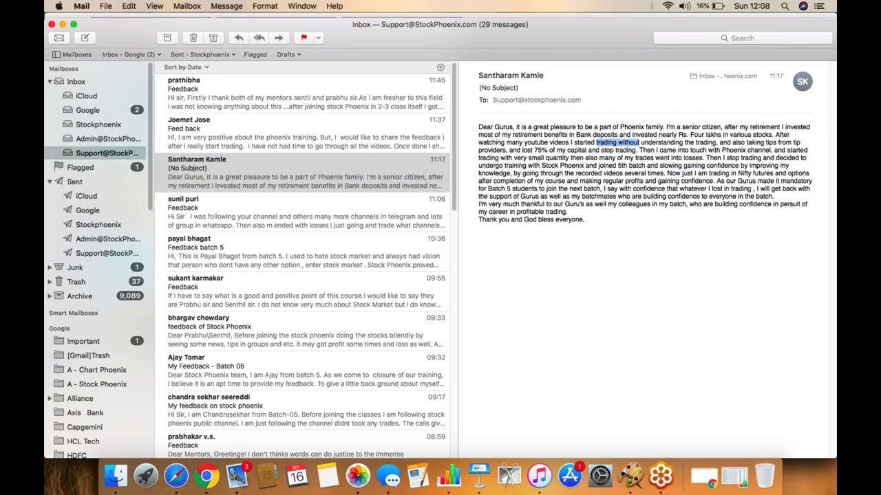
pyautogui.click(303, 212)
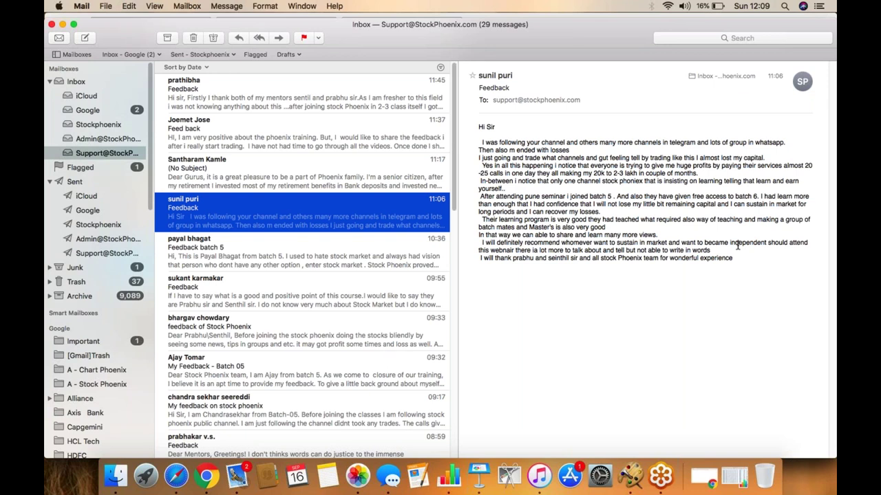
# Step through the Feedback batch 5 and Stock Phoenix emails down to 'My Feedback - Batch 05'
pyautogui.click(286, 256)
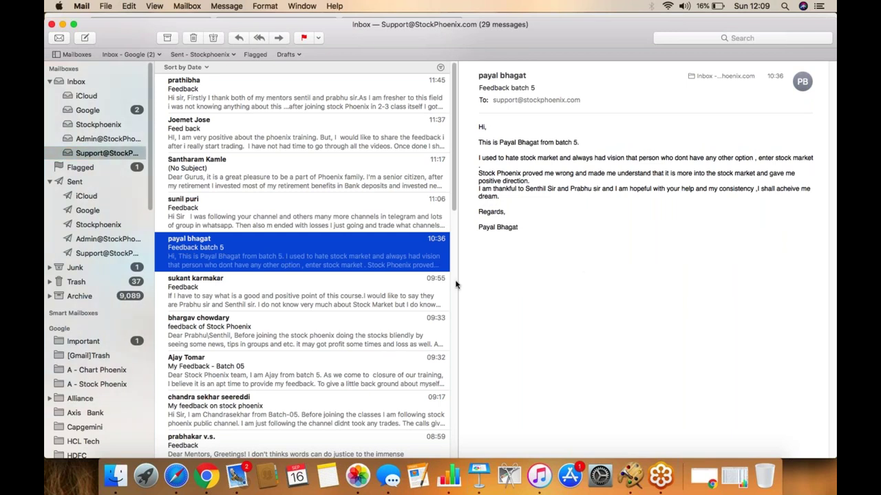
pyautogui.click(399, 296)
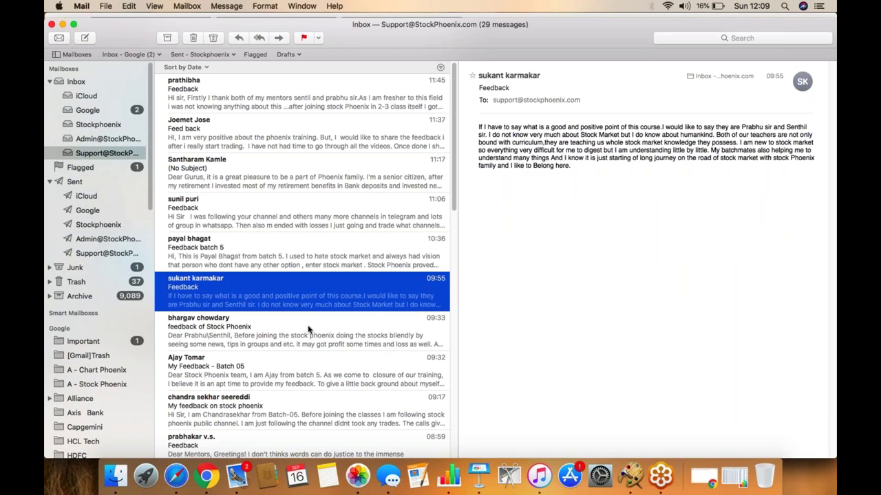
pyautogui.click(309, 330)
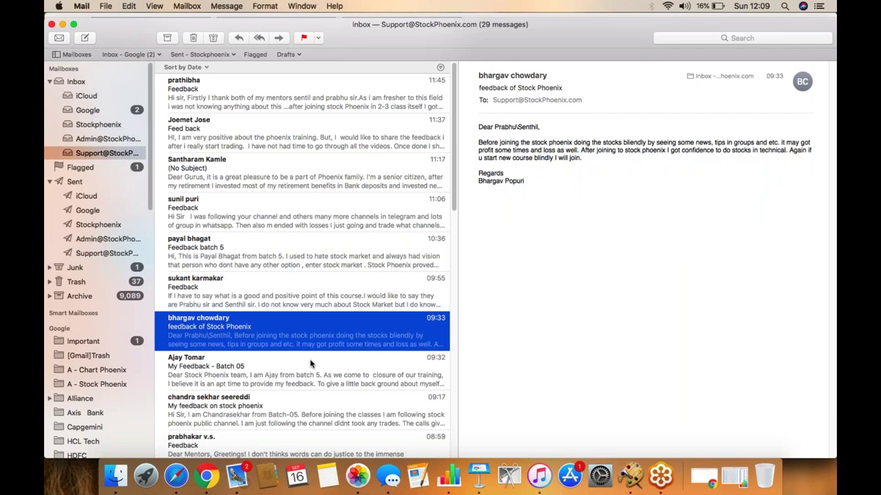
pyautogui.click(311, 363)
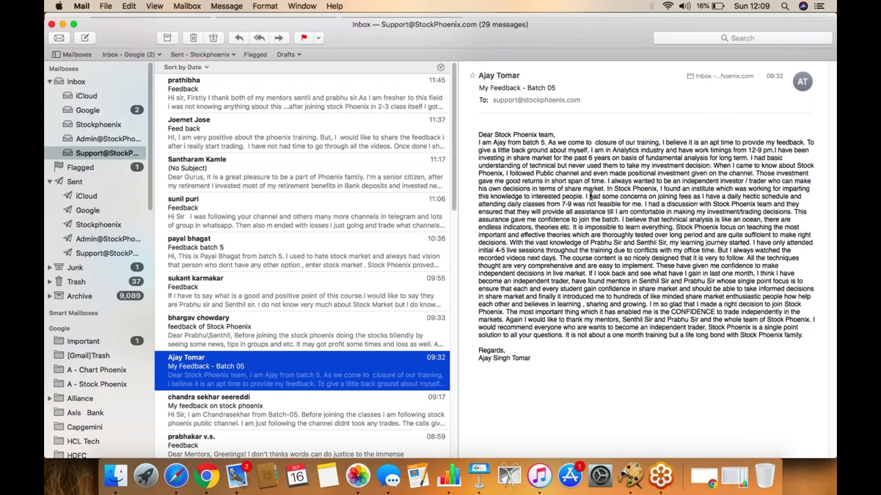
# Highlight the joining-fees concern, the working hours and the confidence passage in 'My Feedback - Batch 05'
pyautogui.moveTo(590, 196); pyautogui.dragTo(597, 204)
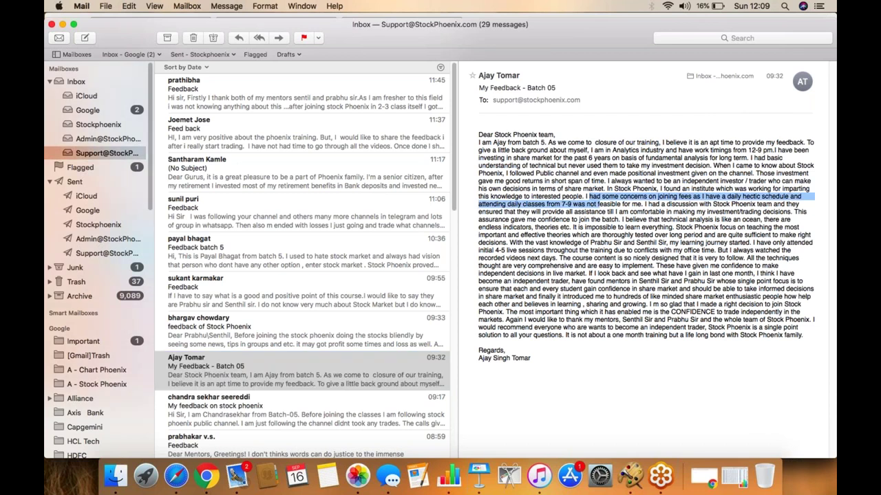
pyautogui.moveTo(751, 150); pyautogui.dragTo(760, 150)
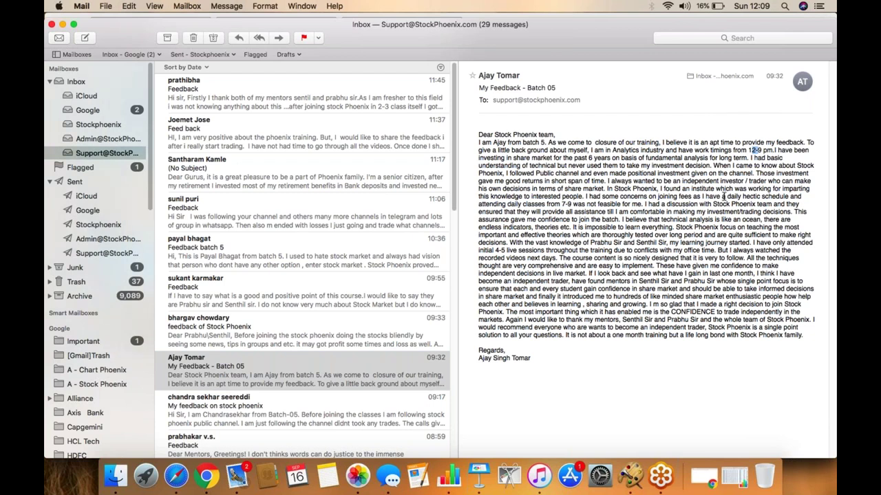
pyautogui.moveTo(507, 312); pyautogui.dragTo(640, 313)
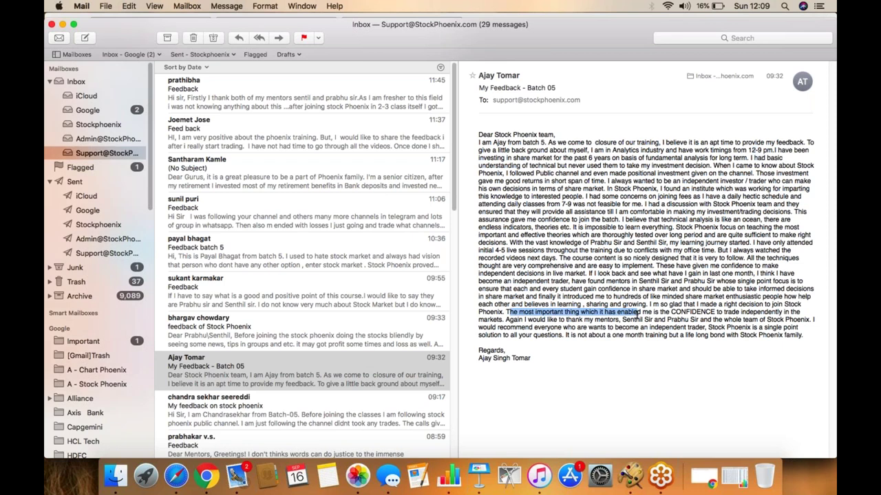
pyautogui.moveTo(640, 313); pyautogui.dragTo(554, 320)
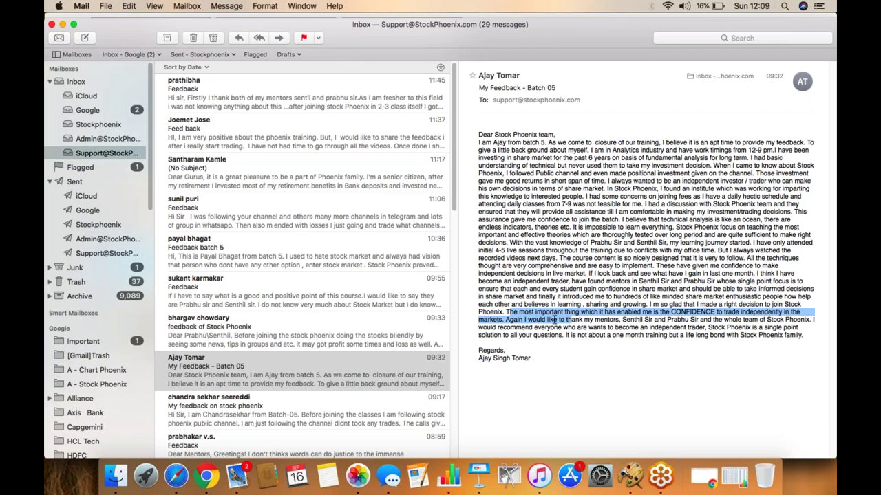
# Highlight the independent-decisions sentence through 'have found mentors', then open 'My feedback on stock phoenix'
pyautogui.moveTo(658, 266); pyautogui.dragTo(641, 274)
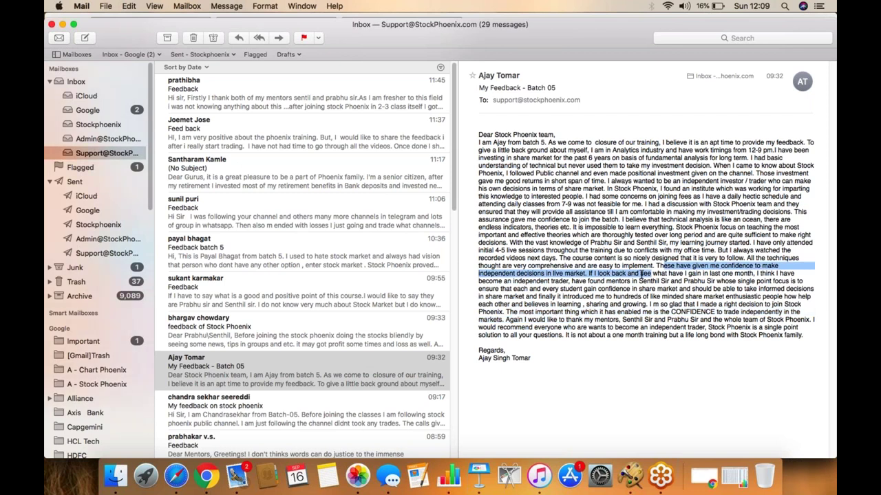
pyautogui.moveTo(642, 273); pyautogui.dragTo(549, 274)
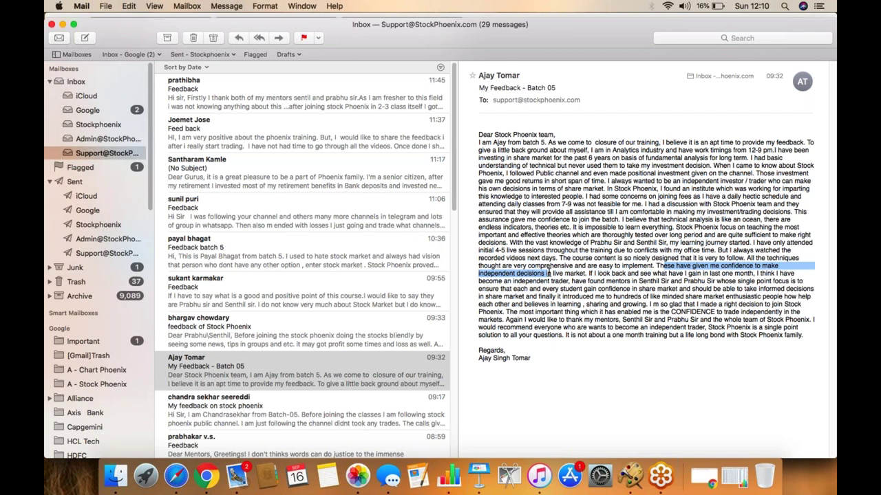
pyautogui.moveTo(548, 274); pyautogui.dragTo(626, 282)
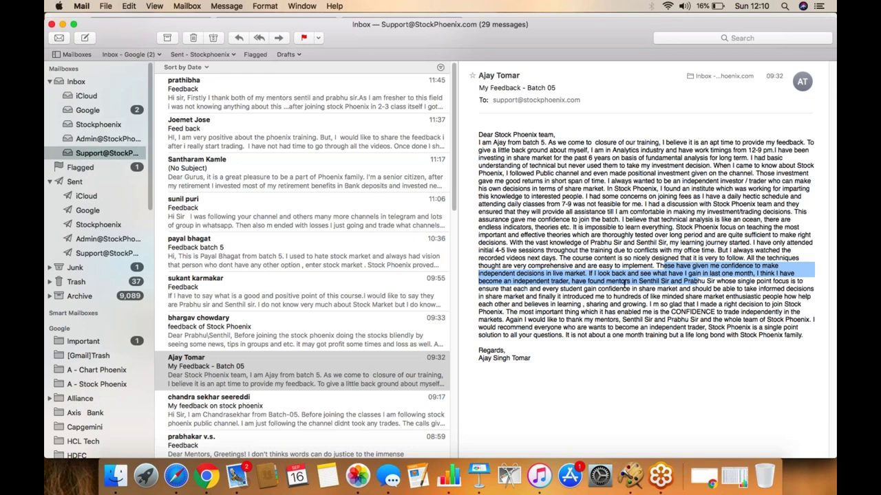
pyautogui.moveTo(624, 284); pyautogui.dragTo(623, 282)
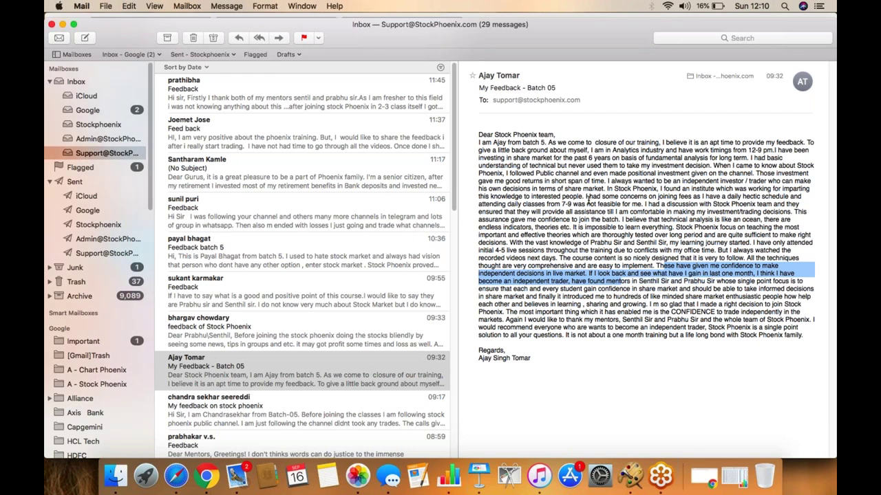
pyautogui.press('Down')
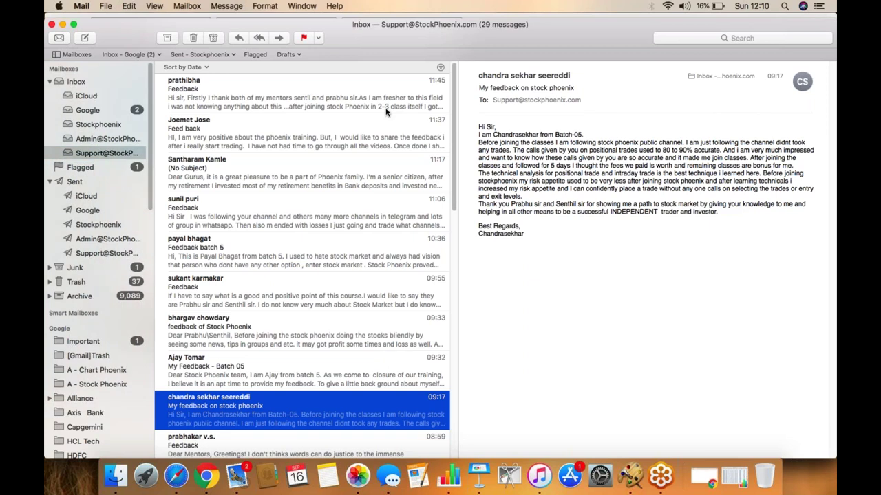
# Highlight the positional-call accuracy, fees, technical analysis, risk appetite and entry-exit level passages
pyautogui.moveTo(526, 150); pyautogui.dragTo(638, 151)
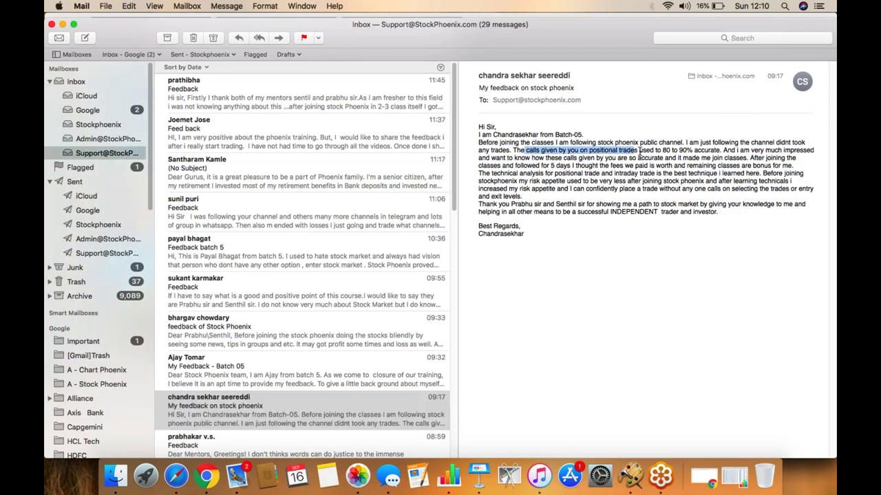
pyautogui.moveTo(639, 152); pyautogui.dragTo(765, 150)
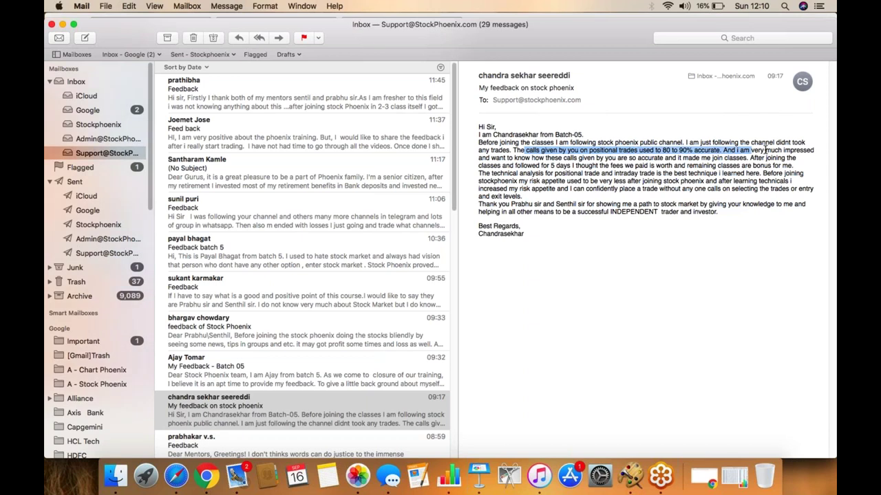
pyautogui.moveTo(765, 150)
pyautogui.mouseDown()
pyautogui.moveTo(685, 158)
pyautogui.moveTo(767, 165)
pyautogui.mouseUp()
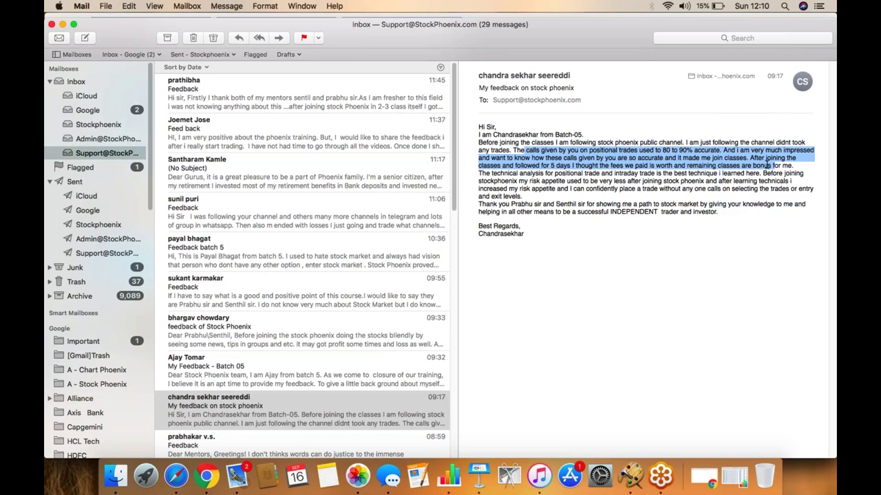
pyautogui.moveTo(767, 166); pyautogui.dragTo(626, 166)
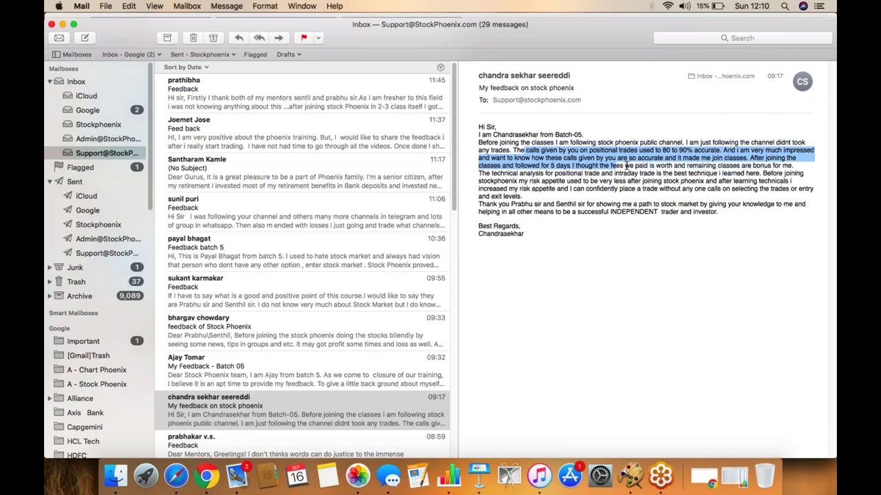
pyautogui.moveTo(626, 167); pyautogui.dragTo(773, 167)
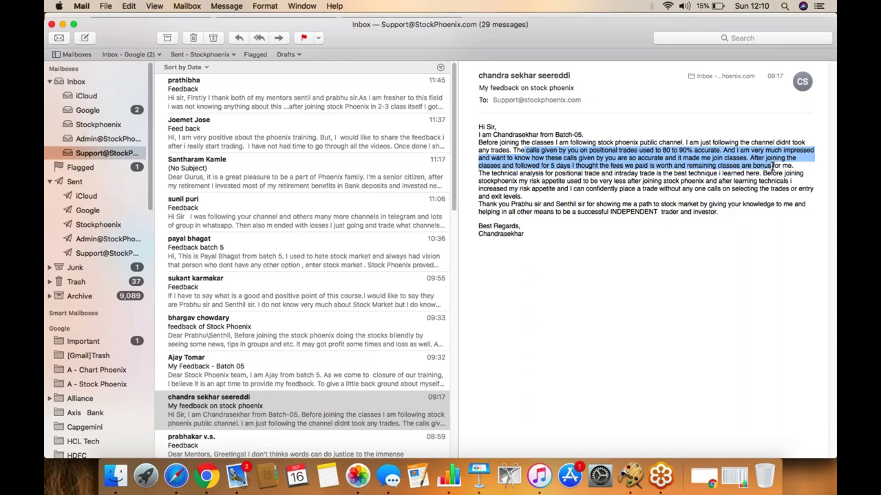
pyautogui.moveTo(772, 167); pyautogui.dragTo(628, 174)
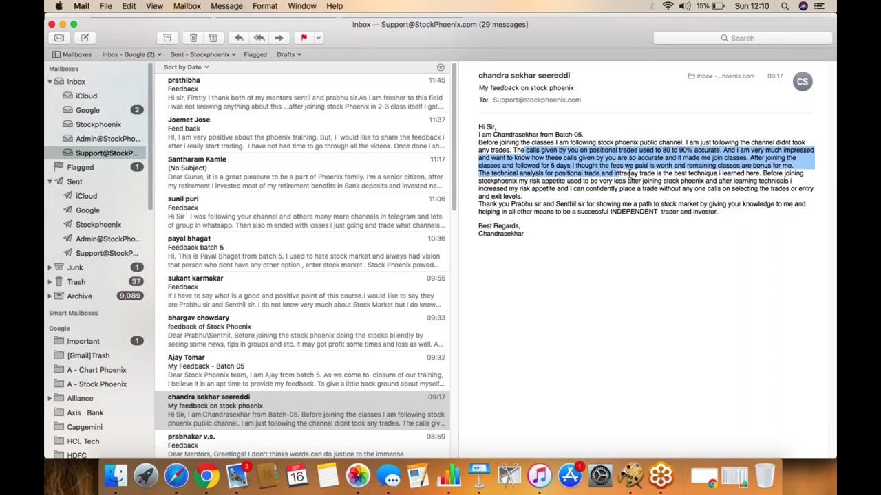
pyautogui.moveTo(628, 174); pyautogui.dragTo(596, 181)
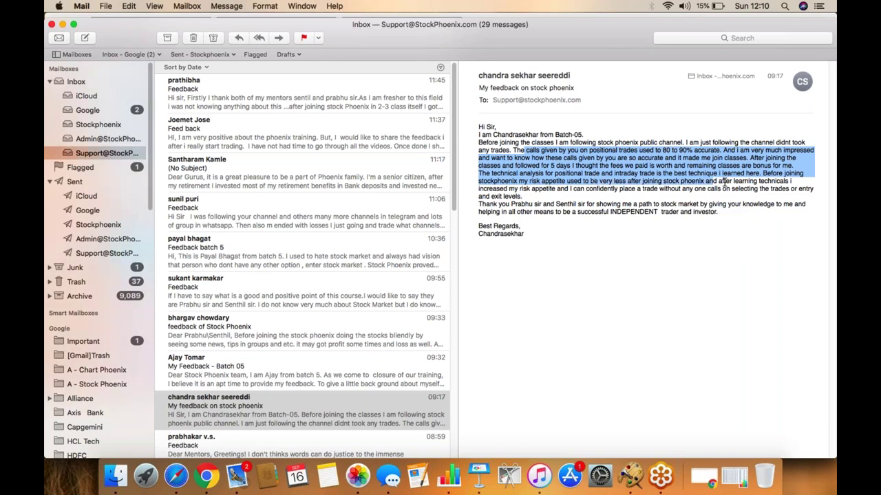
pyautogui.moveTo(724, 183); pyautogui.dragTo(608, 188)
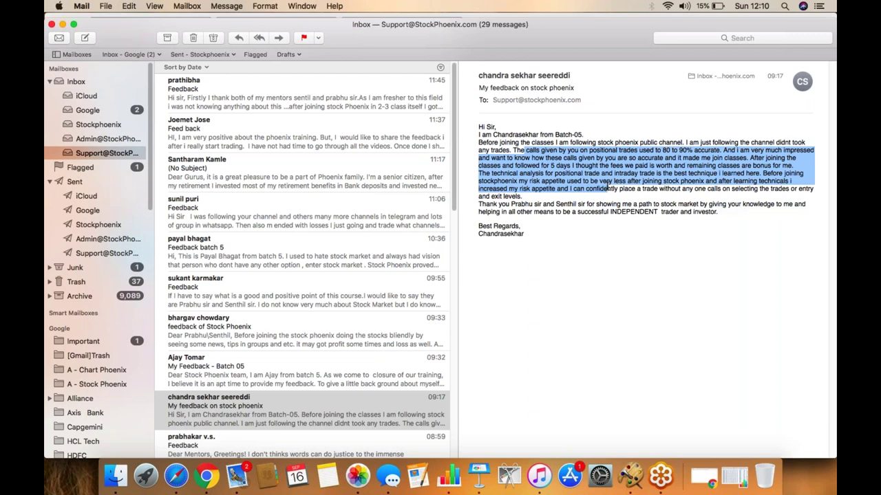
pyautogui.moveTo(608, 187); pyautogui.dragTo(724, 190)
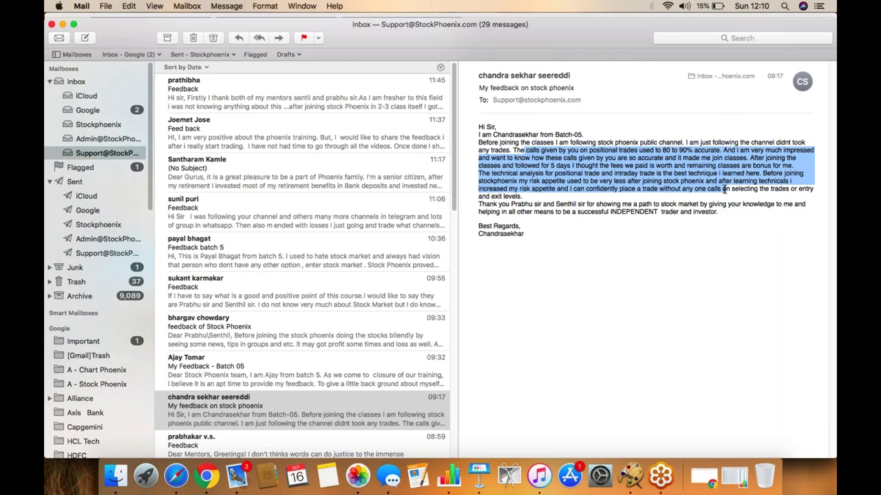
pyautogui.moveTo(724, 189); pyautogui.dragTo(809, 197)
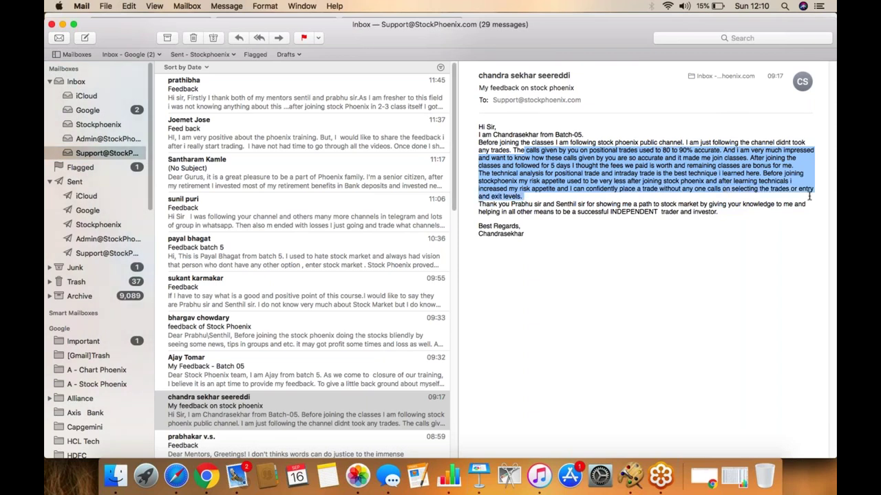
# In the next email, highlight the fees-worth-it, belonging, charting, life-membership, novice-to-expert and crew-thanks lines
pyautogui.press('Down')
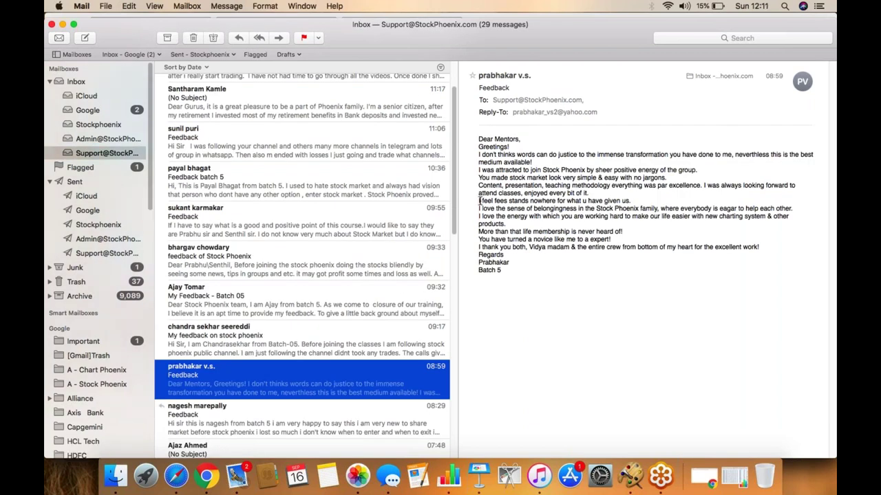
pyautogui.moveTo(480, 201); pyautogui.dragTo(739, 208)
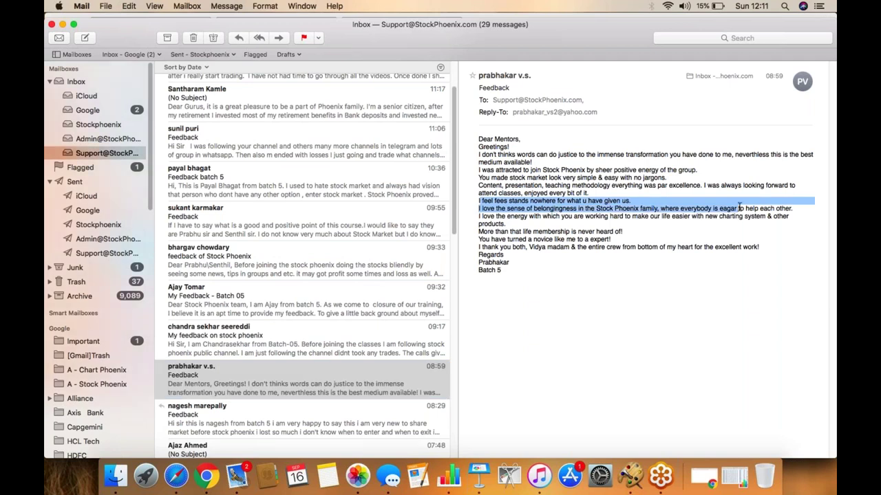
pyautogui.moveTo(739, 208); pyautogui.dragTo(606, 219)
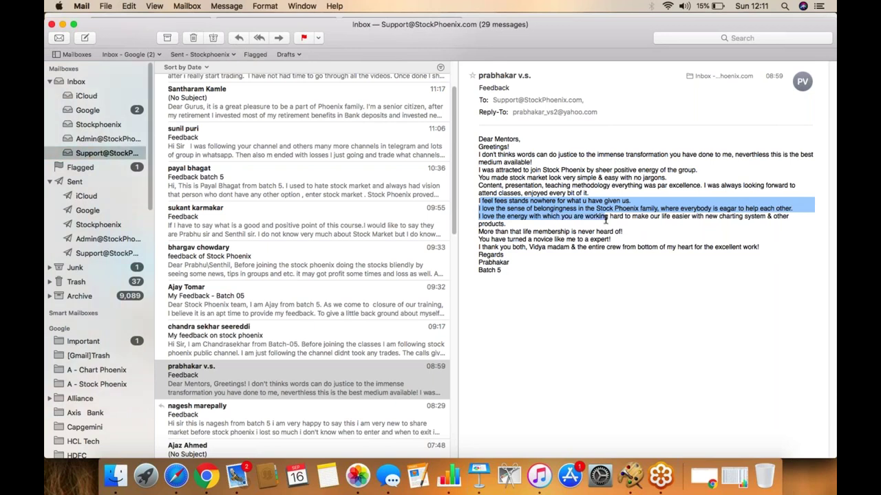
pyautogui.moveTo(606, 219); pyautogui.dragTo(609, 223)
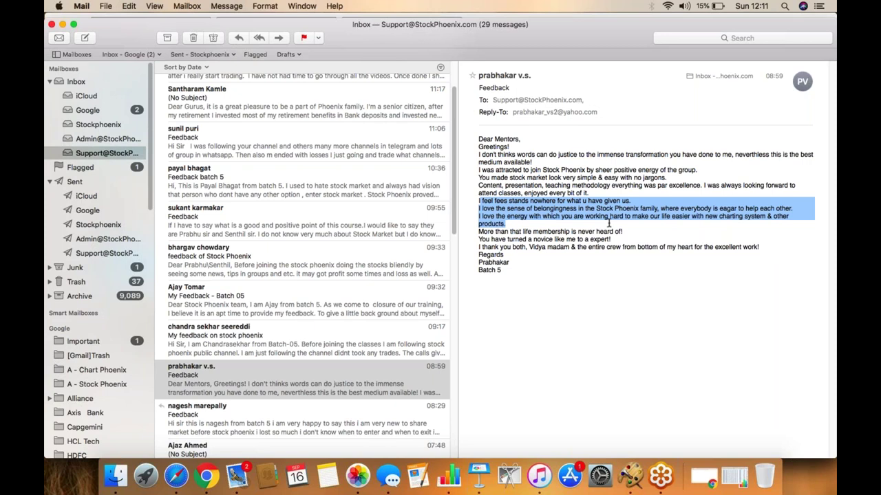
pyautogui.moveTo(609, 223); pyautogui.dragTo(594, 231)
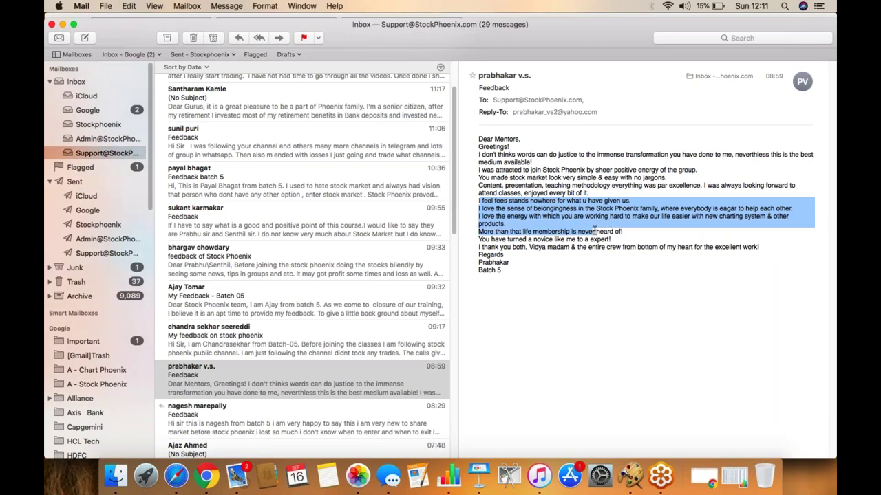
pyautogui.moveTo(594, 231); pyautogui.dragTo(611, 239)
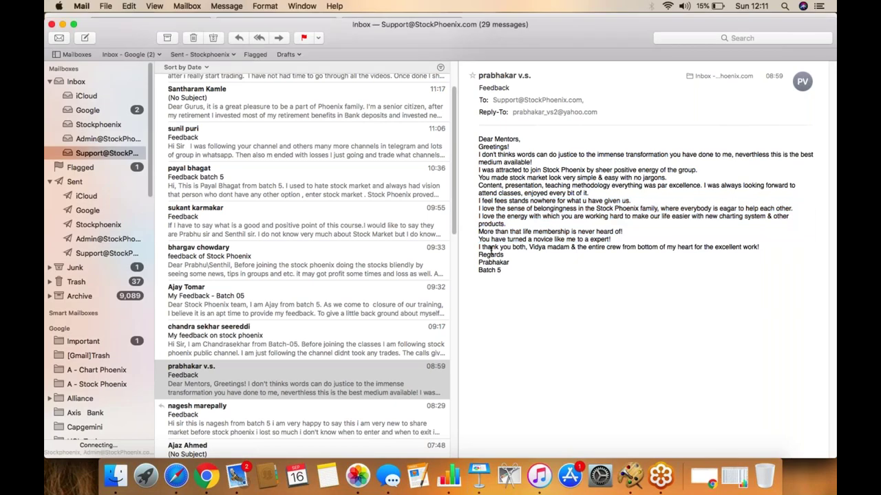
pyautogui.click(310, 378)
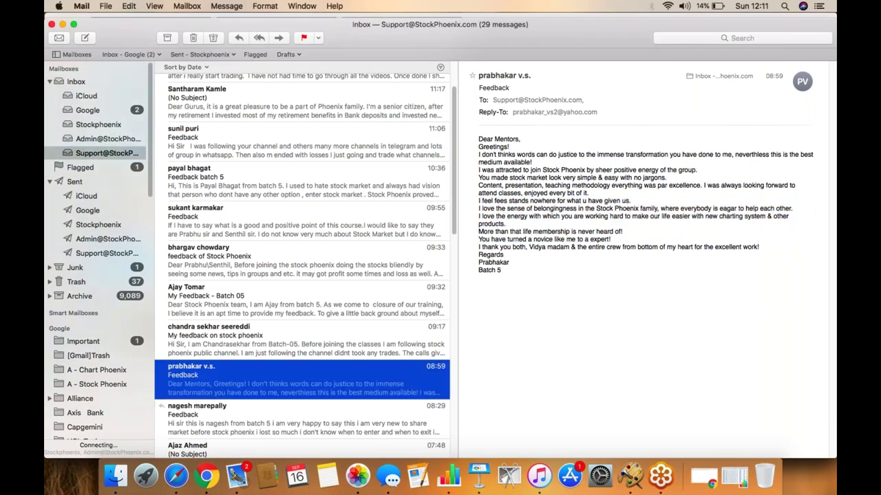
pyautogui.moveTo(547, 246); pyautogui.dragTo(702, 246)
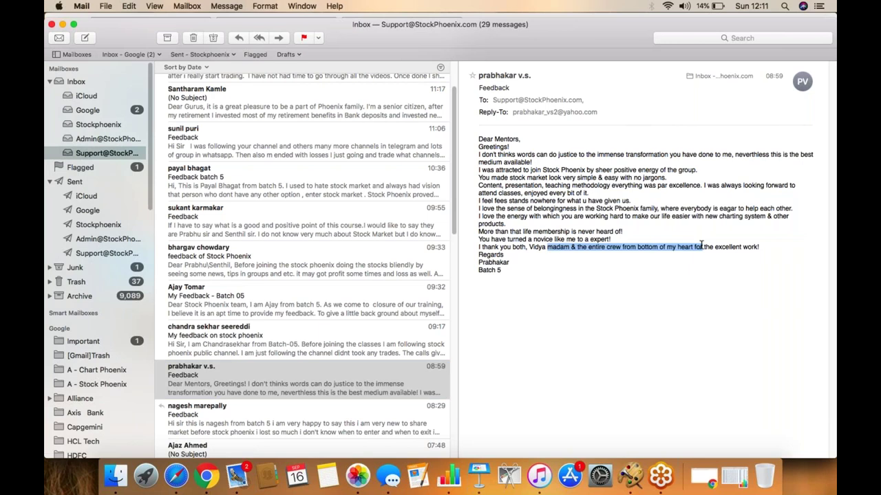
# Move further down the inbox to the no-subject 'Steadfast …Batch 05' email
pyautogui.click(284, 415)
pyautogui.scroll(-5, 284, 415)
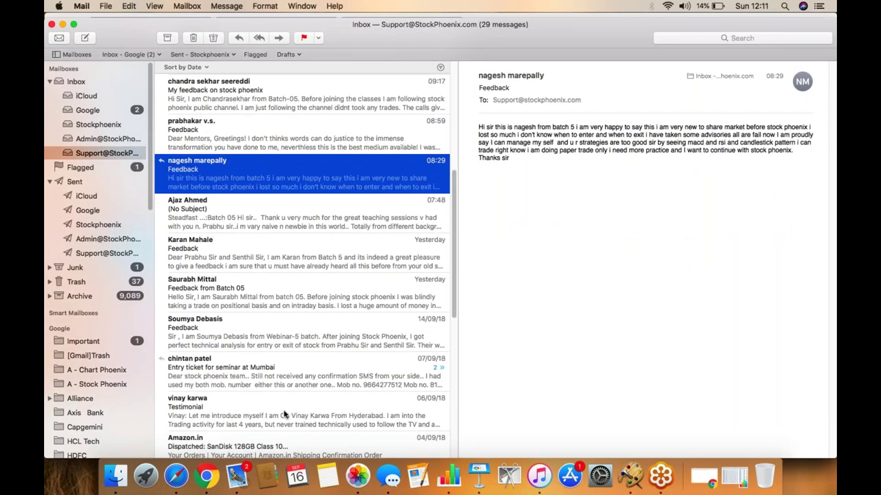
pyautogui.click(273, 216)
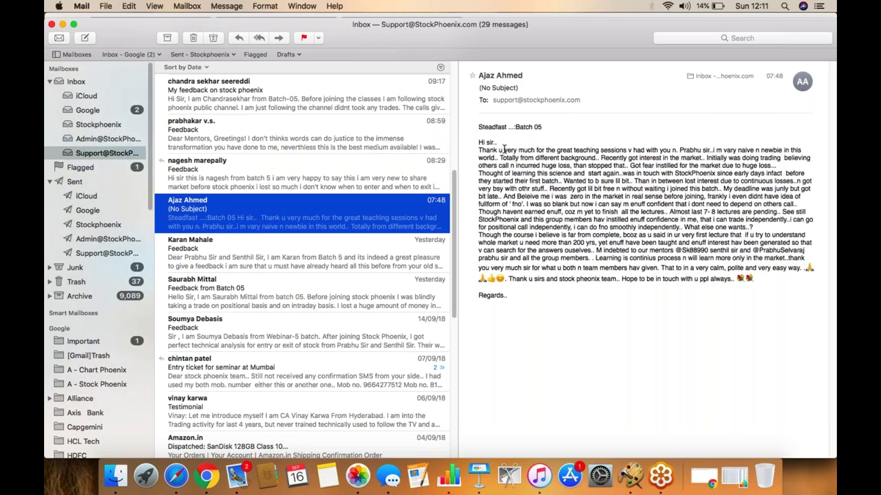
# Highlight the thank-you opening through the huge-loss sentence and 'learning this science since early days'
pyautogui.moveTo(486, 150); pyautogui.dragTo(789, 146)
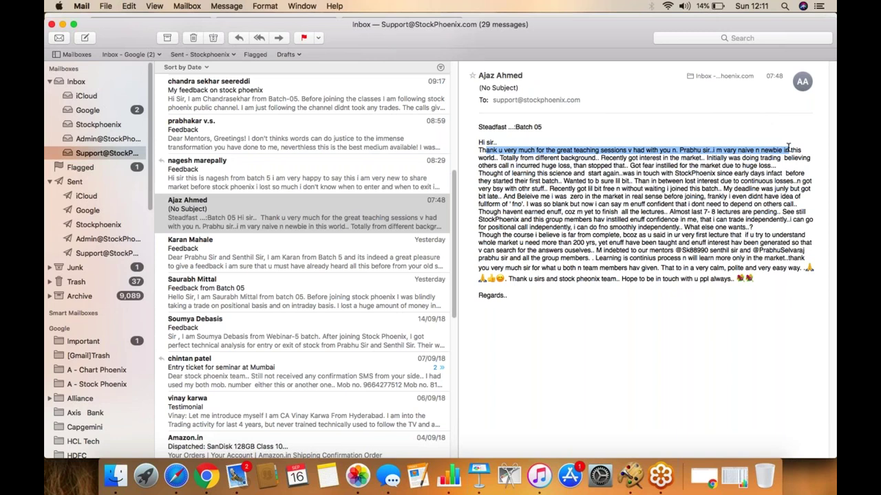
pyautogui.moveTo(788, 146); pyautogui.dragTo(706, 156)
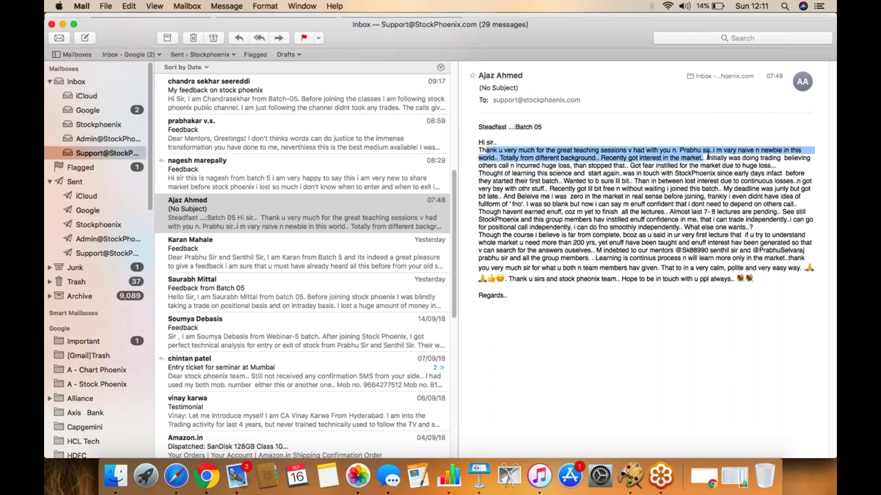
pyautogui.moveTo(707, 157); pyautogui.dragTo(540, 166)
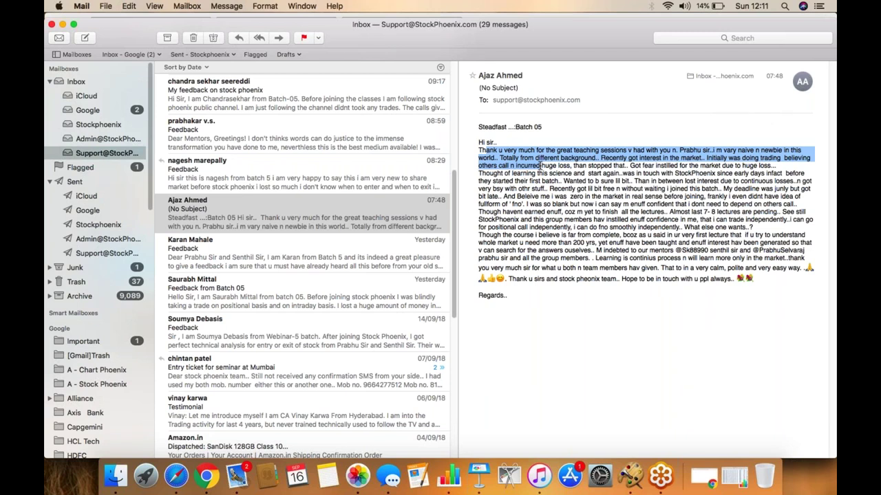
pyautogui.moveTo(540, 166); pyautogui.dragTo(691, 165)
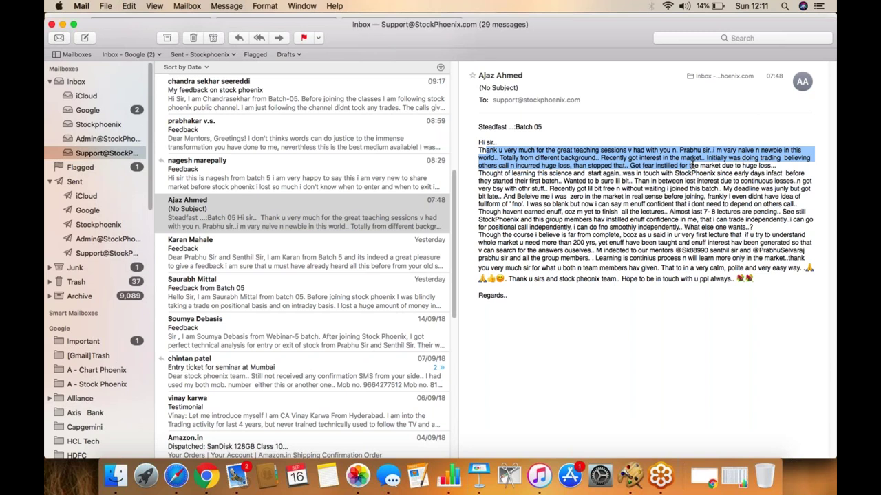
pyautogui.moveTo(691, 165); pyautogui.dragTo(573, 173)
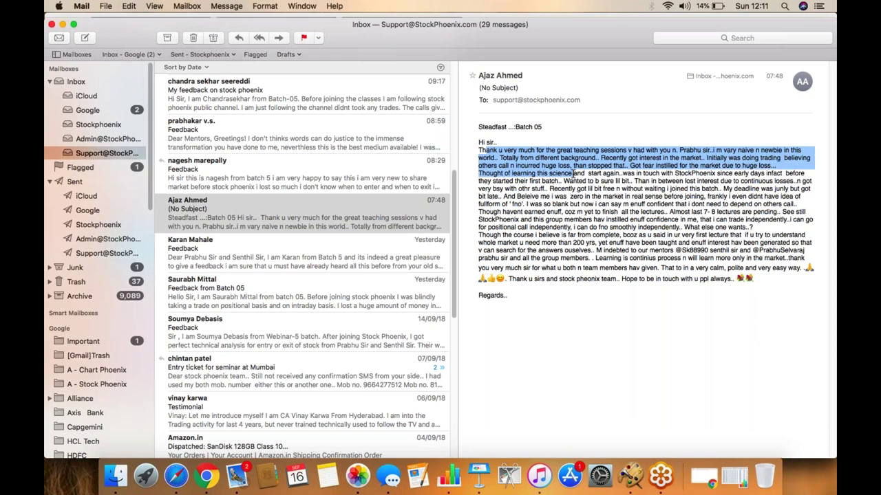
pyautogui.moveTo(573, 174); pyautogui.dragTo(666, 176)
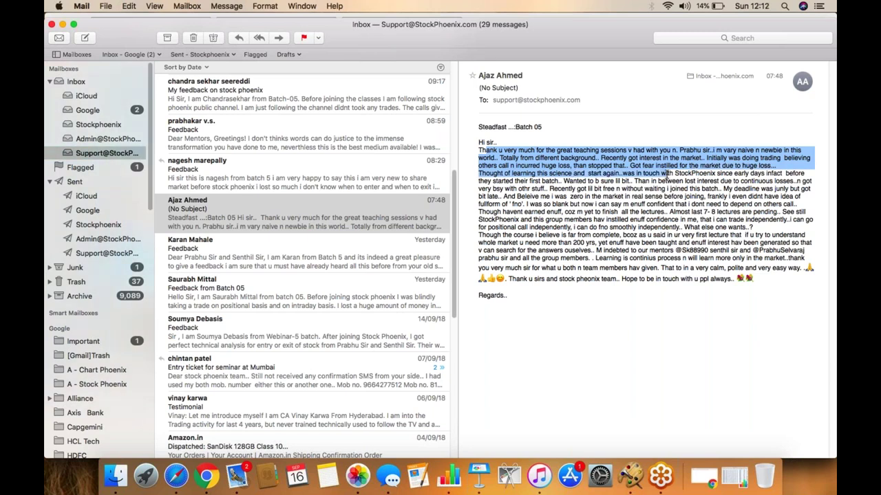
pyautogui.moveTo(666, 176); pyautogui.dragTo(729, 178)
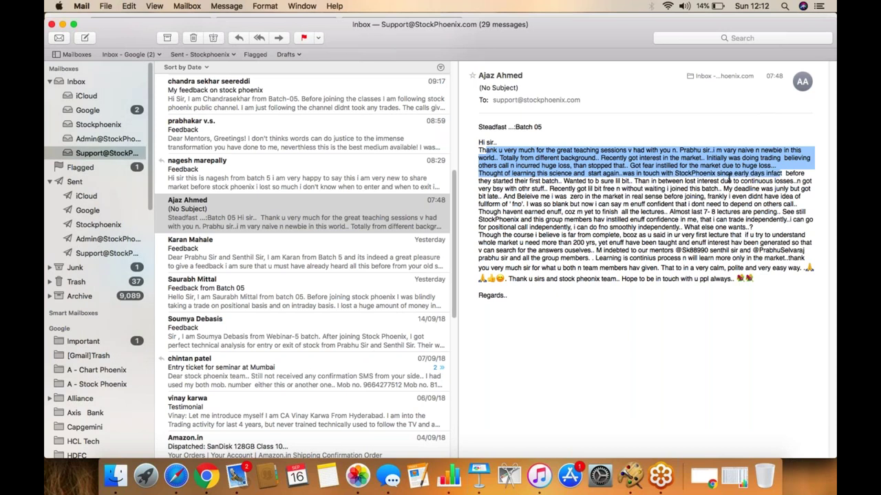
# Highlight the passages on continuous losses, the deadline, the full form of fno, and not depending on others
pyautogui.moveTo(564, 181); pyautogui.dragTo(669, 182)
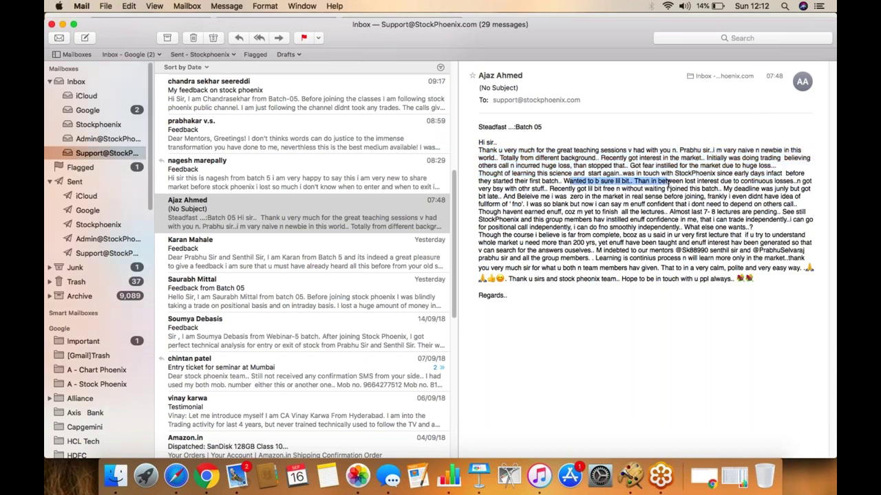
pyautogui.moveTo(668, 184); pyautogui.dragTo(555, 190)
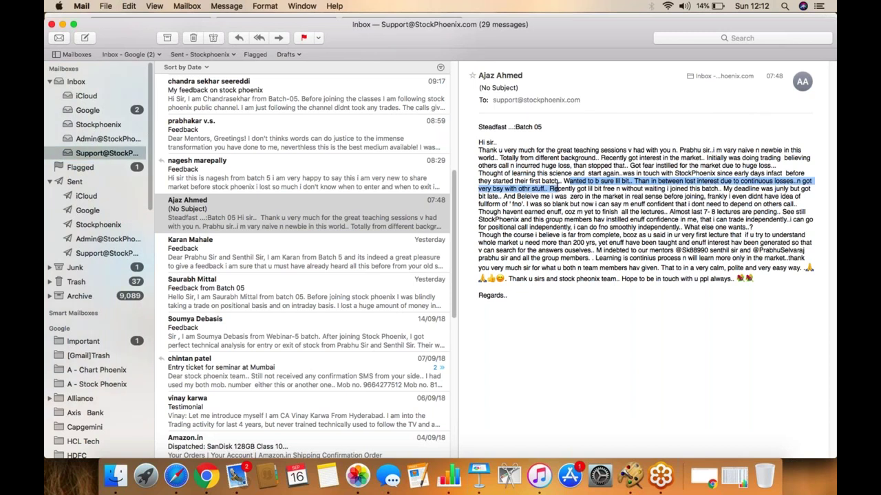
pyautogui.moveTo(556, 190); pyautogui.dragTo(695, 191)
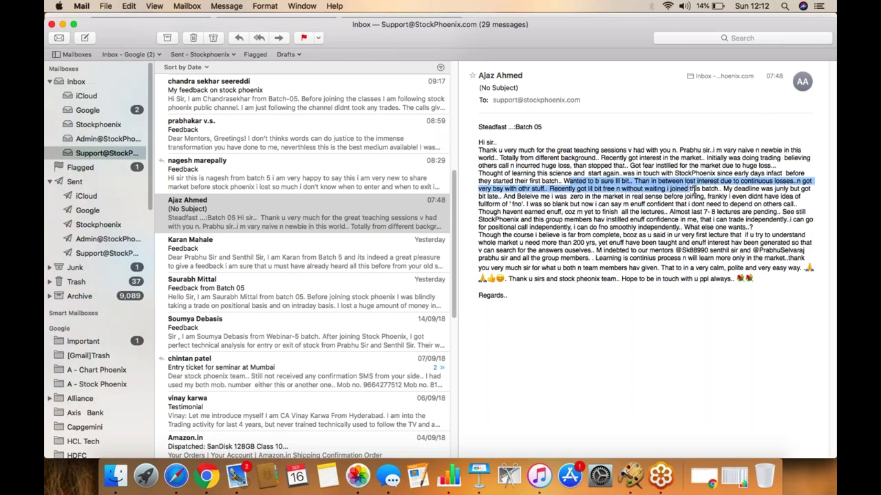
pyautogui.moveTo(734, 189); pyautogui.dragTo(633, 197)
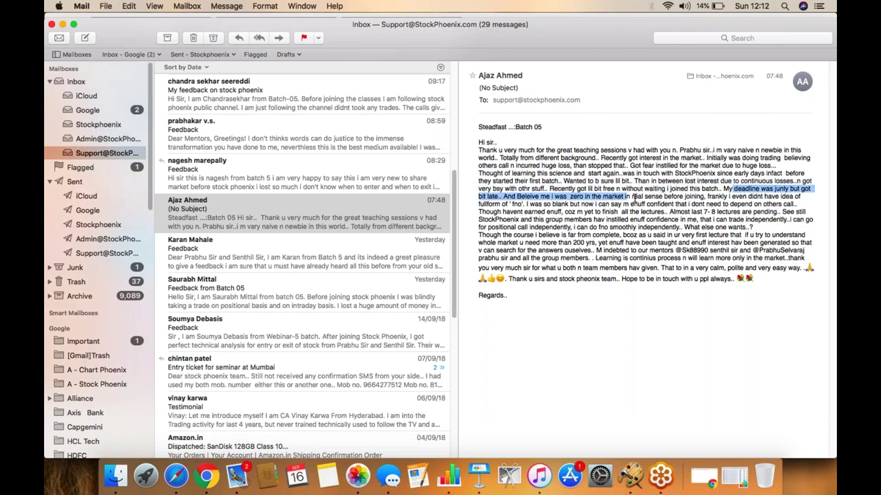
pyautogui.moveTo(633, 197); pyautogui.dragTo(794, 197)
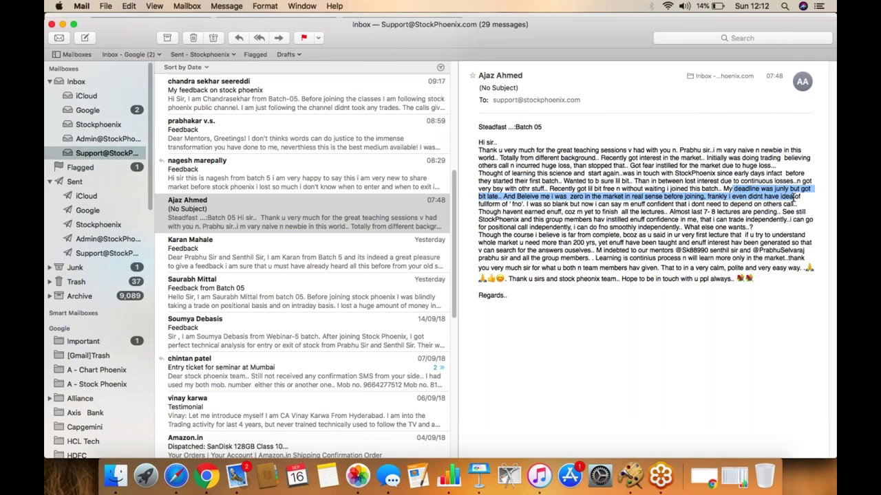
pyautogui.moveTo(793, 197); pyautogui.dragTo(570, 205)
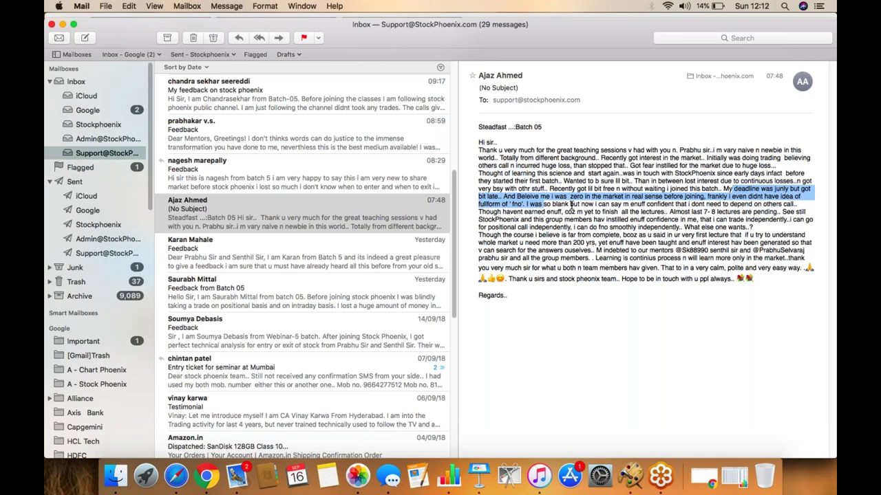
pyautogui.moveTo(570, 204); pyautogui.dragTo(771, 206)
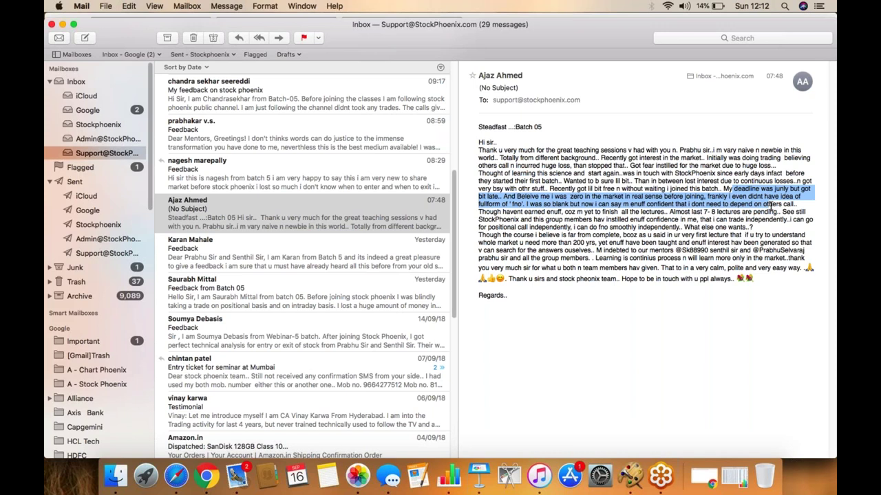
pyautogui.moveTo(771, 206); pyautogui.dragTo(796, 204)
pyautogui.keyDown('shift'); pyautogui.click(724, 188); pyautogui.keyUp('shift')
pyautogui.moveTo(479, 212); pyautogui.dragTo(561, 212)
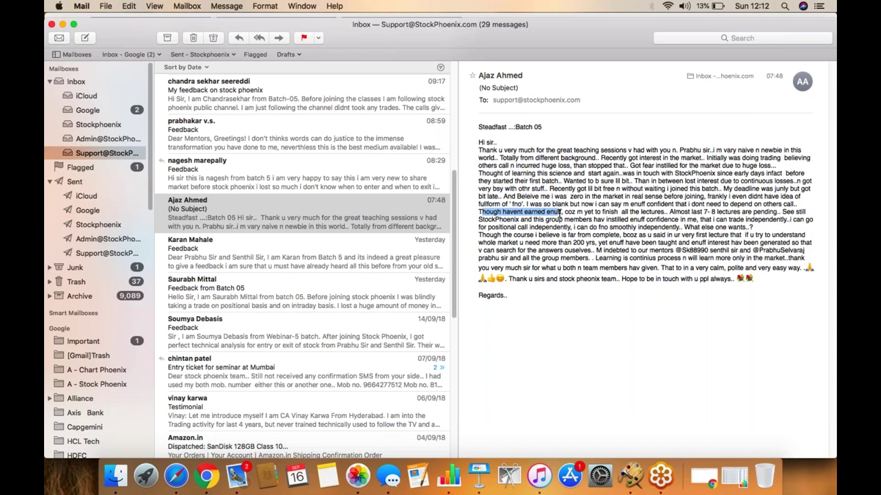
pyautogui.moveTo(561, 212); pyautogui.dragTo(761, 213)
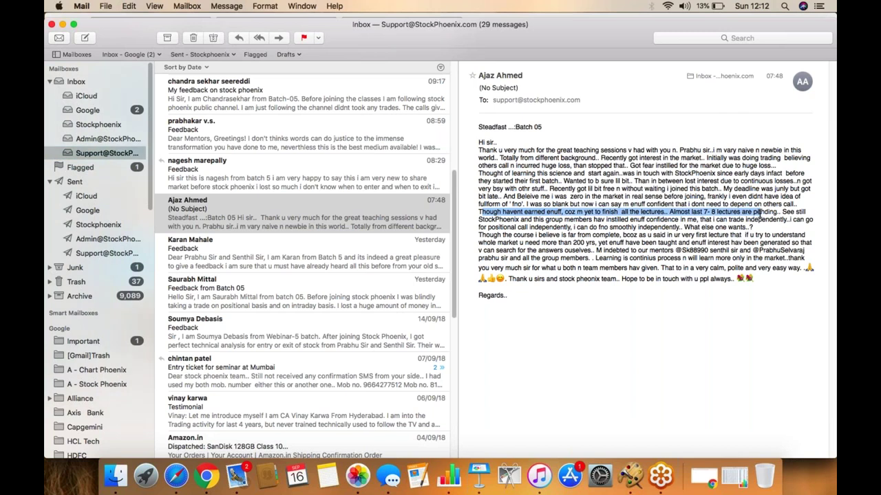
pyautogui.moveTo(760, 212); pyautogui.dragTo(564, 219)
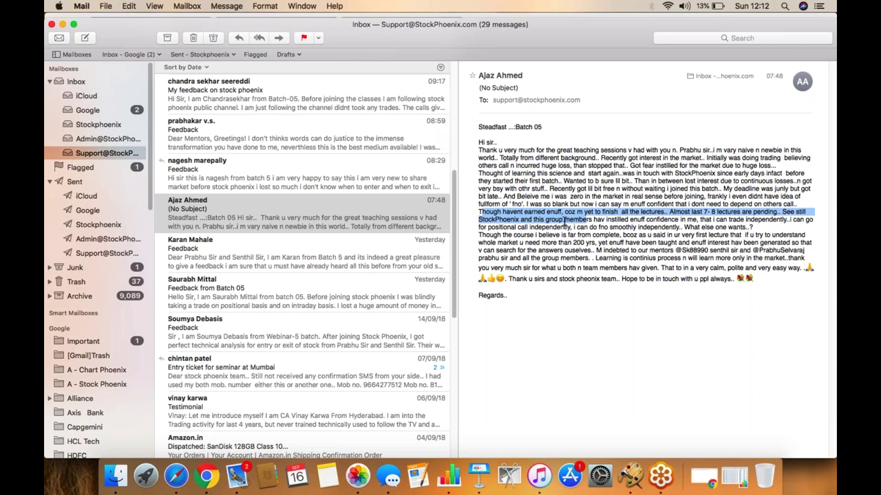
pyautogui.moveTo(564, 220); pyautogui.dragTo(745, 221)
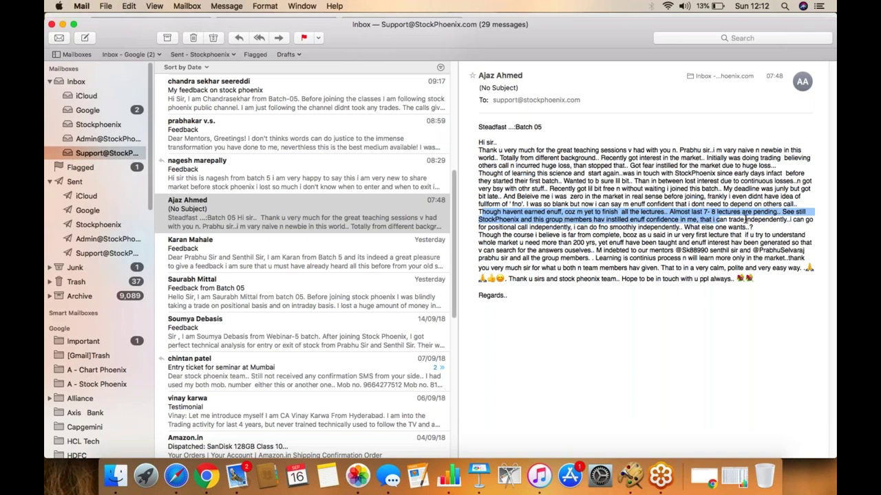
pyautogui.moveTo(745, 220); pyautogui.dragTo(575, 227)
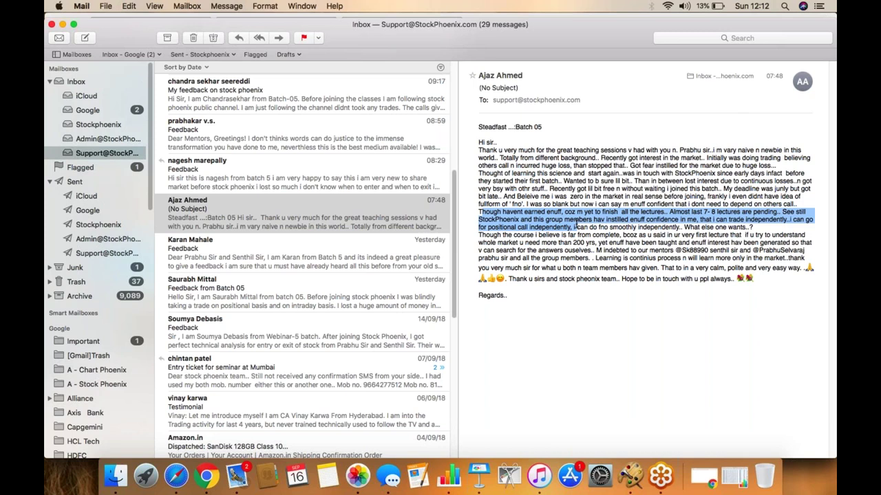
pyautogui.moveTo(575, 227); pyautogui.dragTo(743, 231)
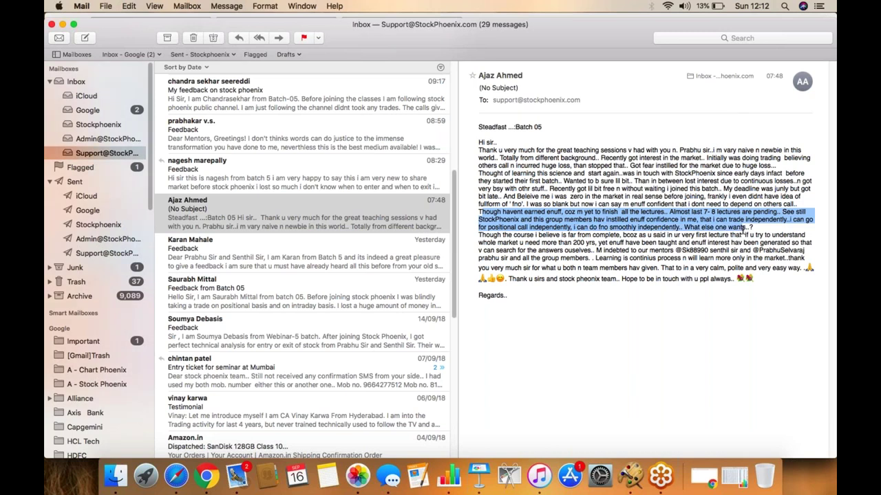
pyautogui.moveTo(742, 232); pyautogui.dragTo(756, 230)
pyautogui.moveTo(755, 231); pyautogui.dragTo(708, 236)
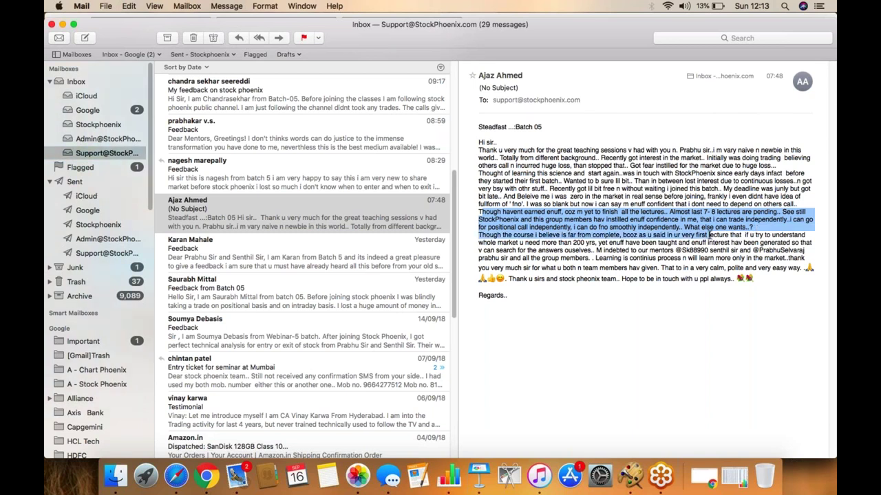
pyautogui.moveTo(708, 235); pyautogui.dragTo(544, 243)
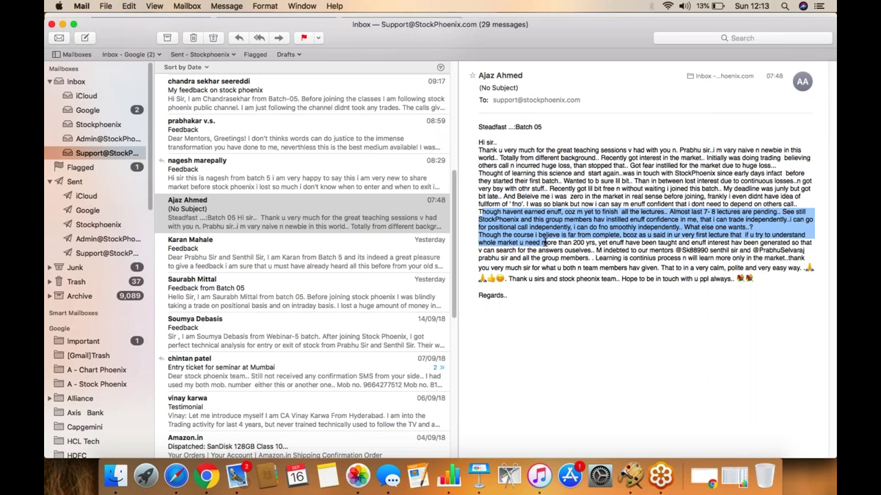
pyautogui.moveTo(543, 243); pyautogui.dragTo(732, 243)
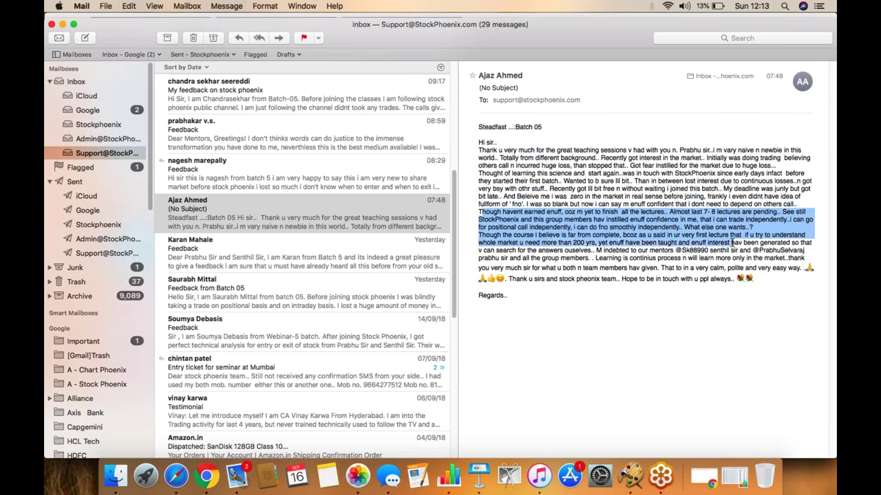
pyautogui.moveTo(732, 243); pyautogui.dragTo(593, 250)
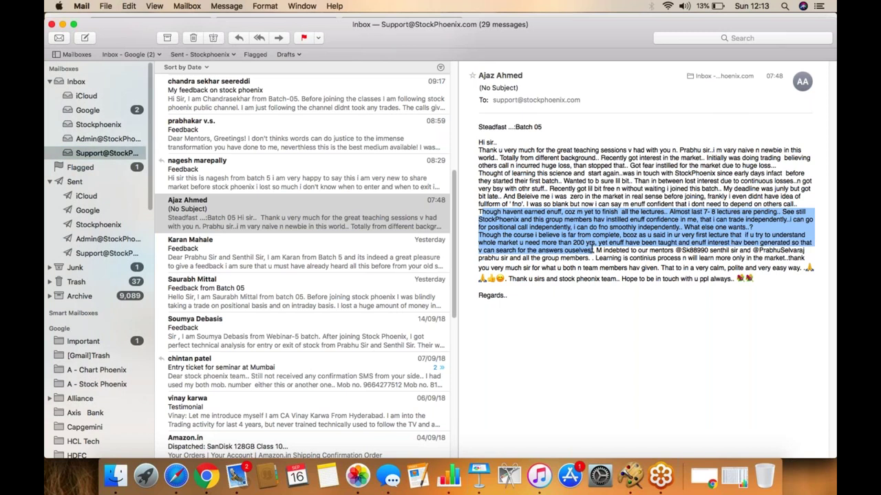
pyautogui.doubleClick(609, 258)
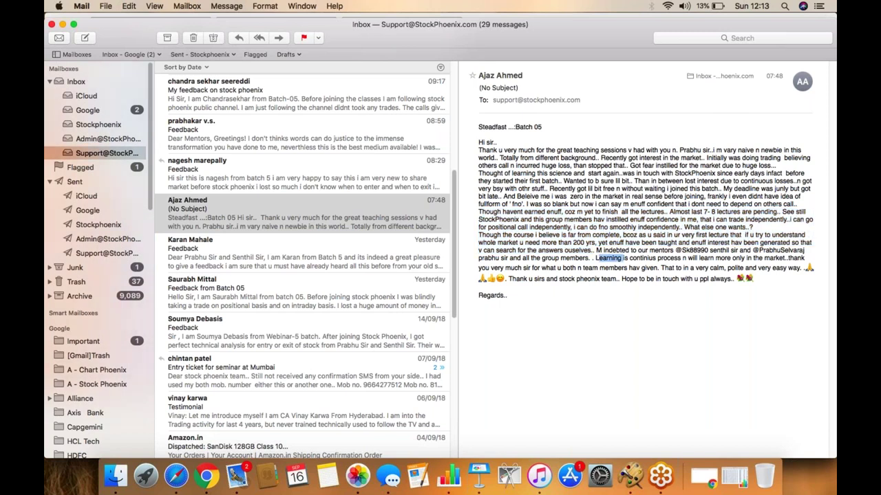
pyautogui.moveTo(622, 258); pyautogui.dragTo(731, 258)
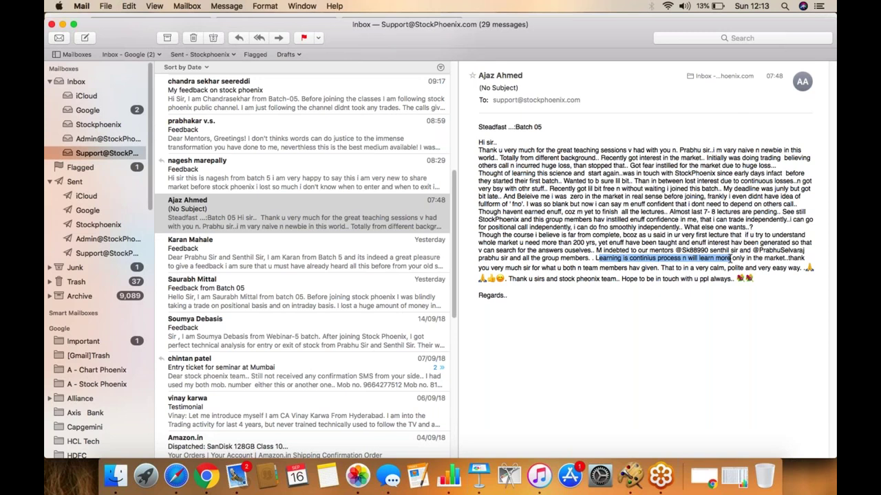
pyautogui.press('Tab')
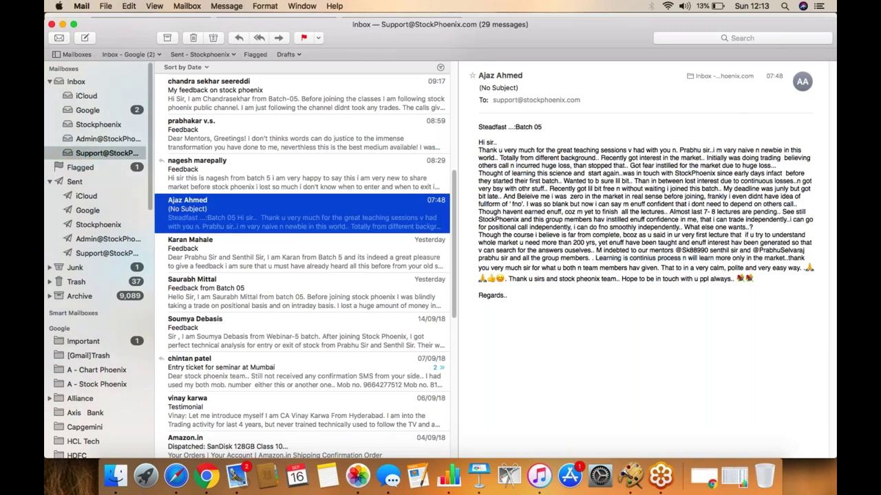
# Open the next Batch 5 feedback email, then return to the Jetairways Backtested data spreadsheet
pyautogui.click(303, 252)
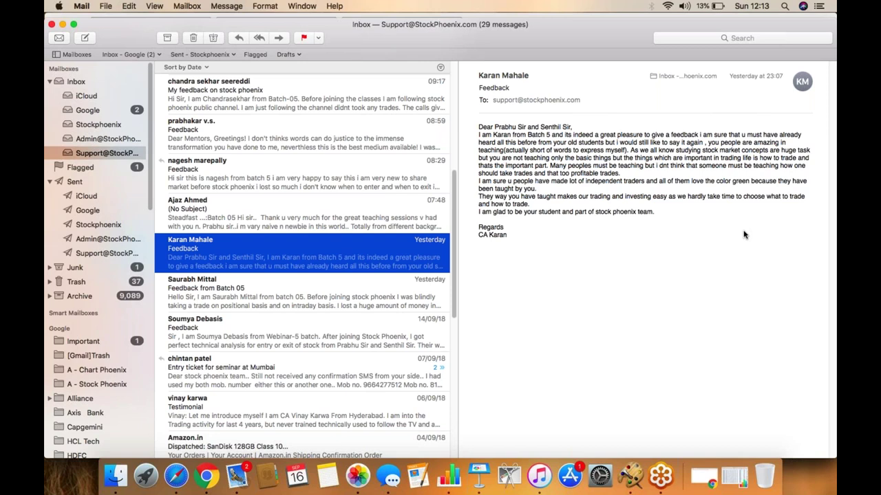
pyautogui.scroll(5, 346, 295)
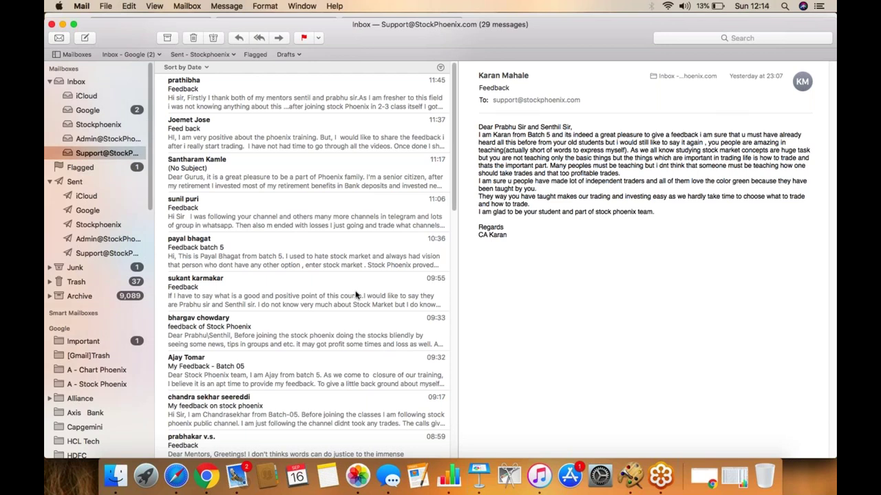
pyautogui.click(747, 478)
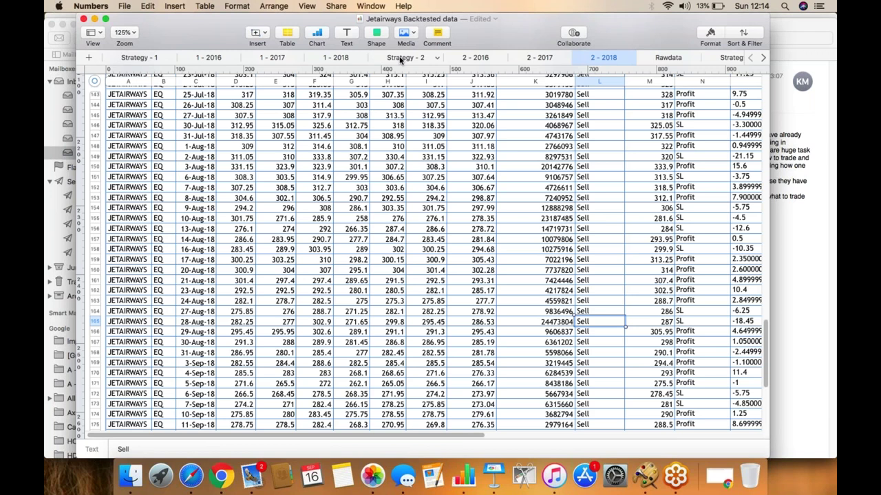
# Switch to the Strategy - 2 sheet and scroll the tab bar to reveal Strategy-3
pyautogui.click(399, 59)
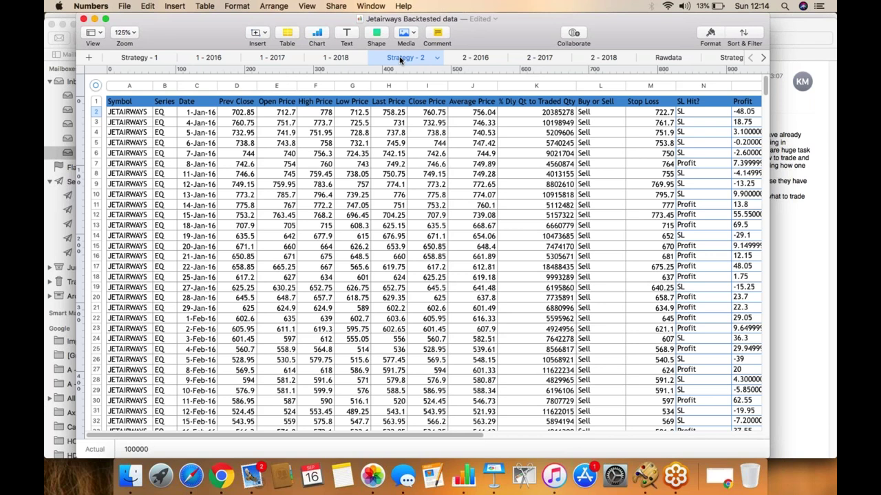
pyautogui.click(765, 59)
pyautogui.click(765, 60)
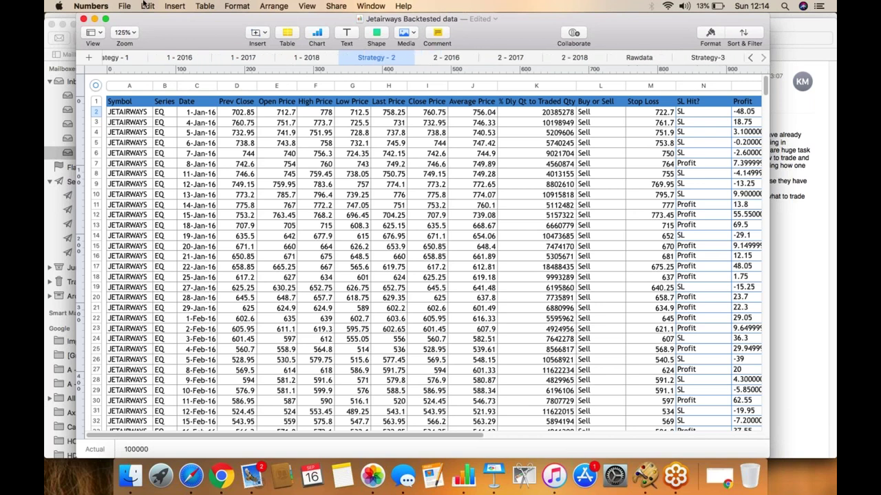
# Make Numbers full screen and select L2 to view its IF(E2>D2,'Sell','Buy') formula
pyautogui.click(106, 19)
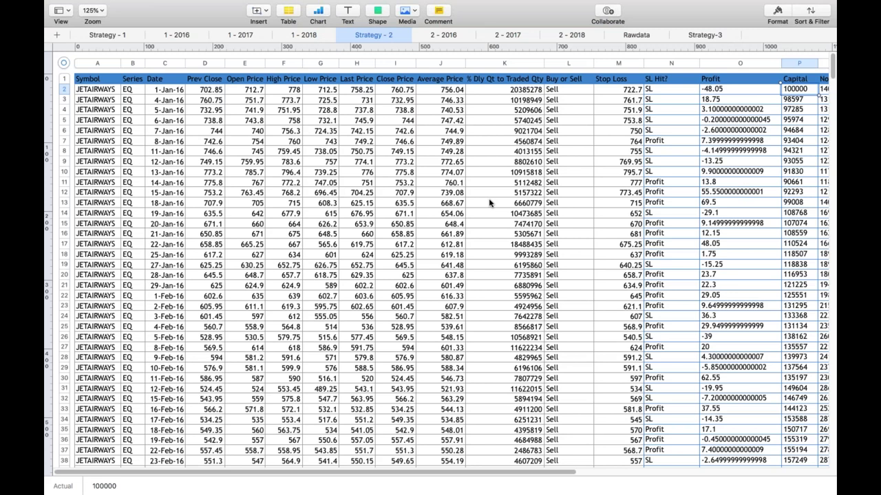
pyautogui.press('Left')
pyautogui.press('Left')
pyautogui.press('Left')
pyautogui.press('Left')
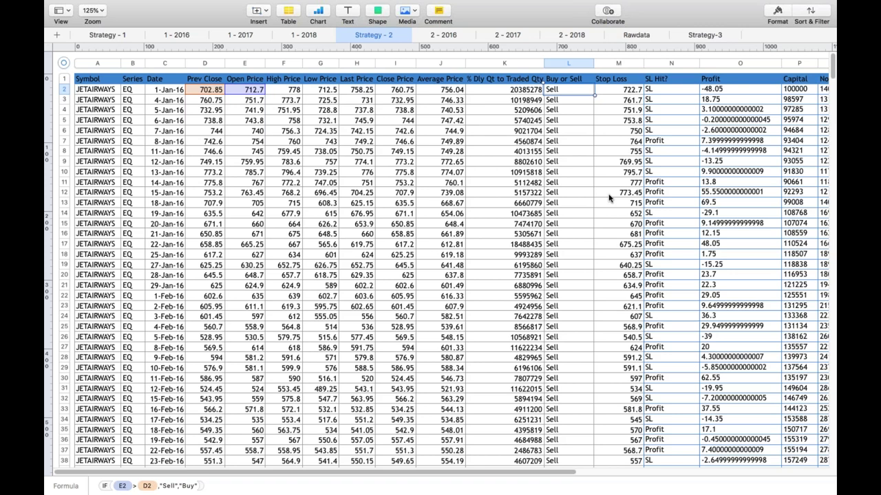
pyautogui.click(495, 201)
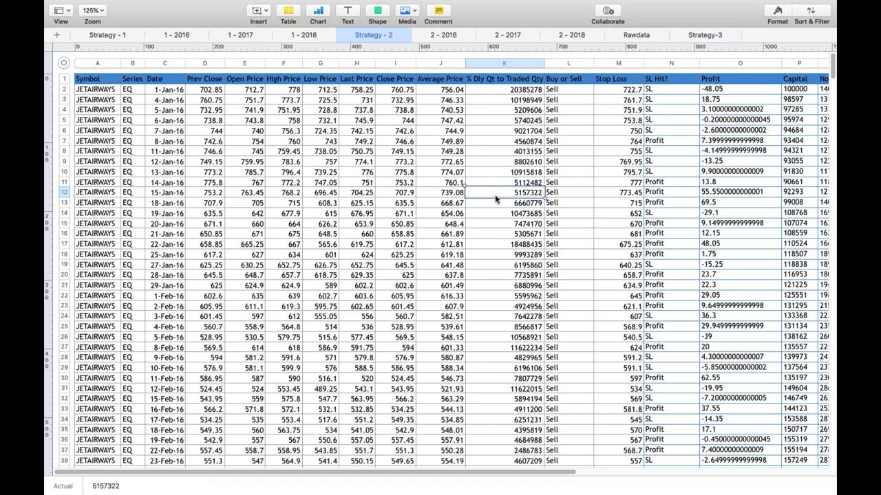
pyautogui.click(247, 90)
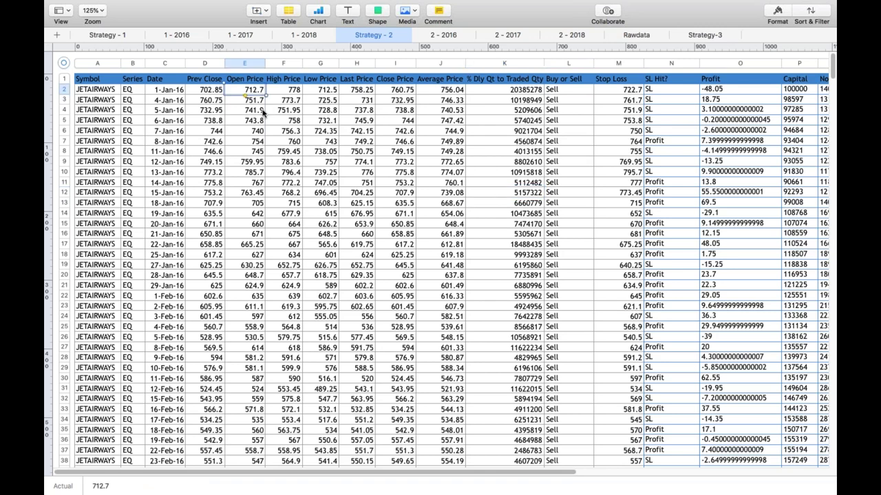
pyautogui.click(633, 91)
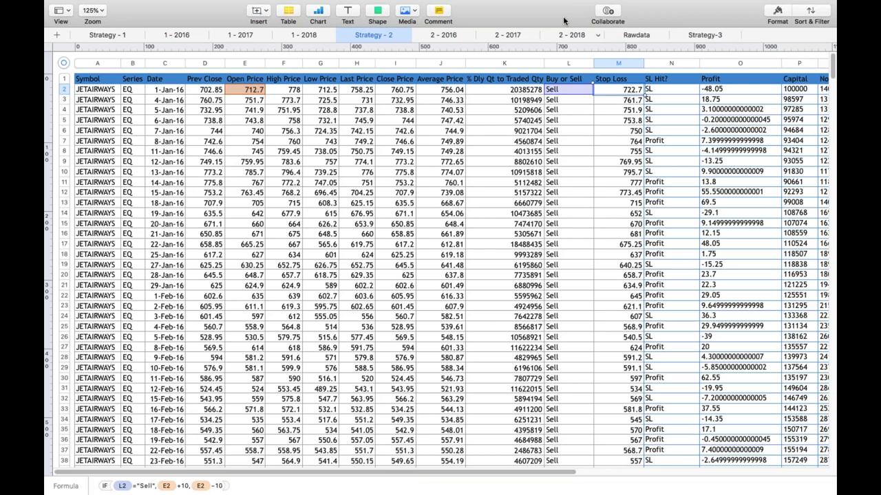
pyautogui.click(292, 90)
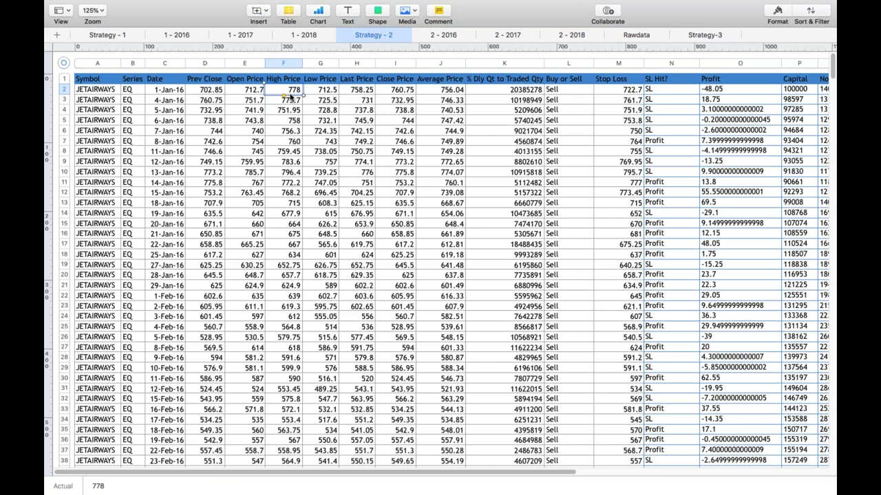
pyautogui.click(627, 94)
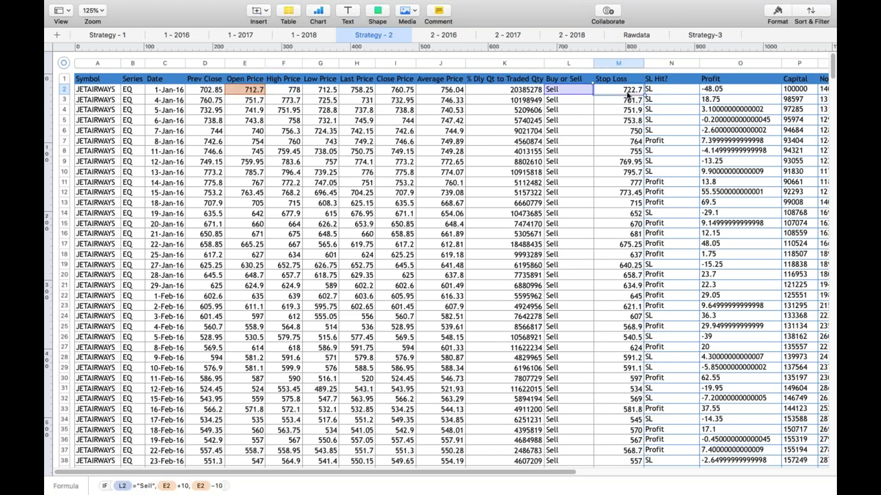
pyautogui.click(719, 92)
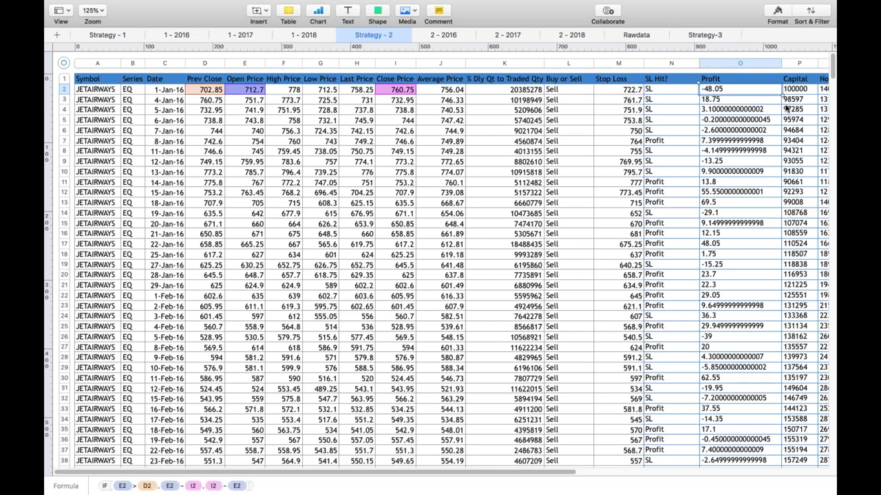
pyautogui.click(685, 92)
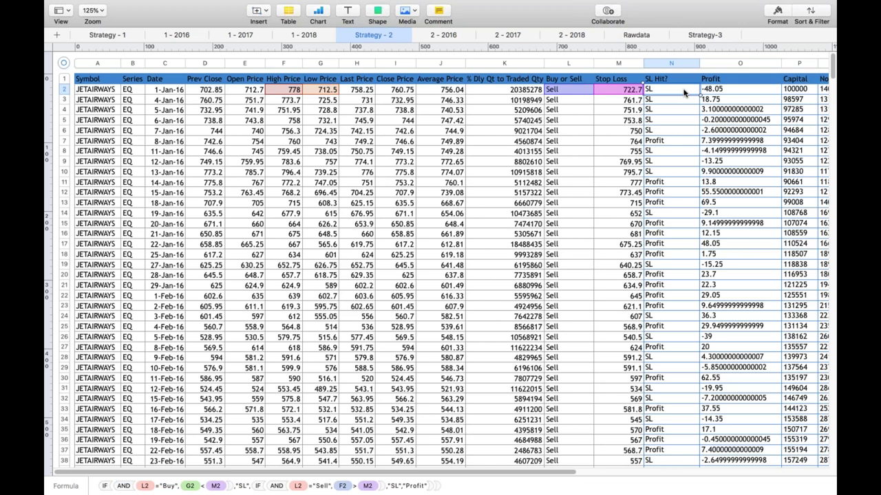
pyautogui.press('Right')
pyautogui.press('Right')
pyautogui.press('Right')
pyautogui.press('Right')
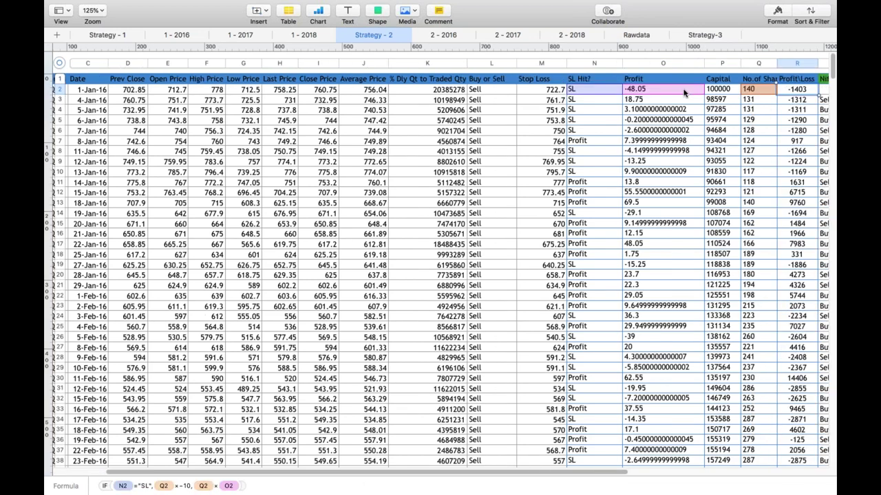
pyautogui.hscroll(1, 685, 93)
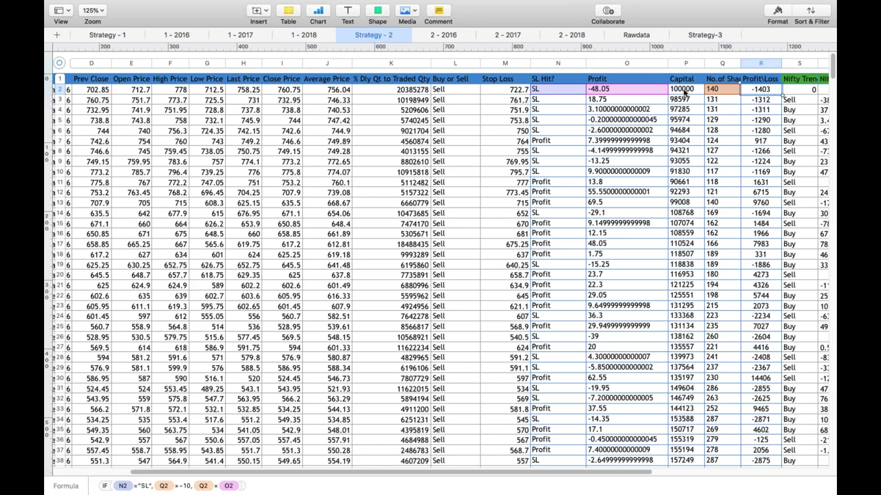
pyautogui.press('Left')
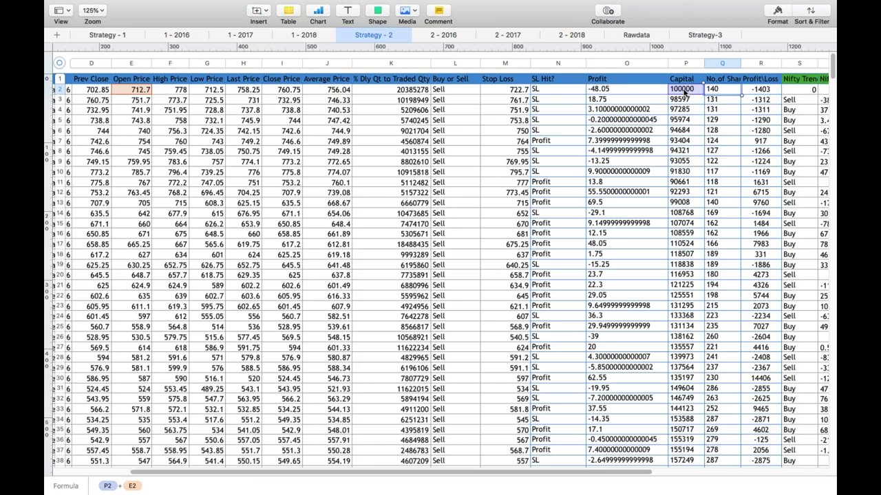
pyautogui.press('Down')
pyautogui.press('Right')
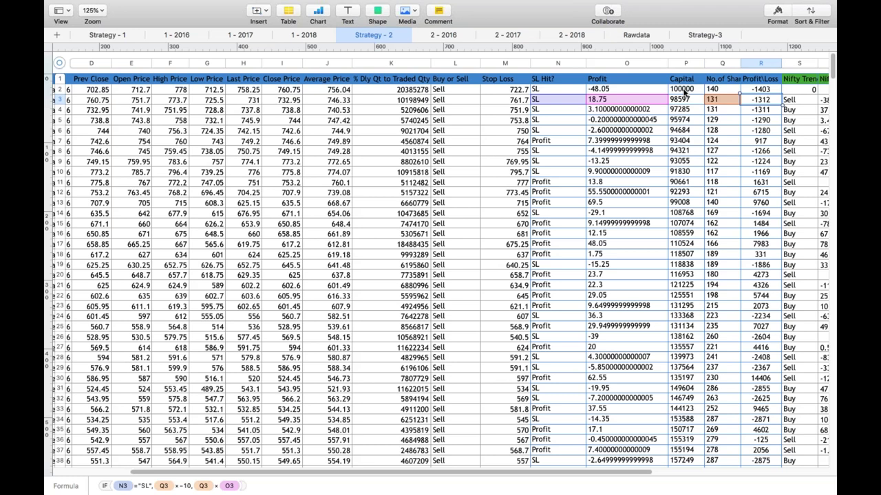
pyautogui.press('Down')
pyautogui.press('Down')
pyautogui.press('Down')
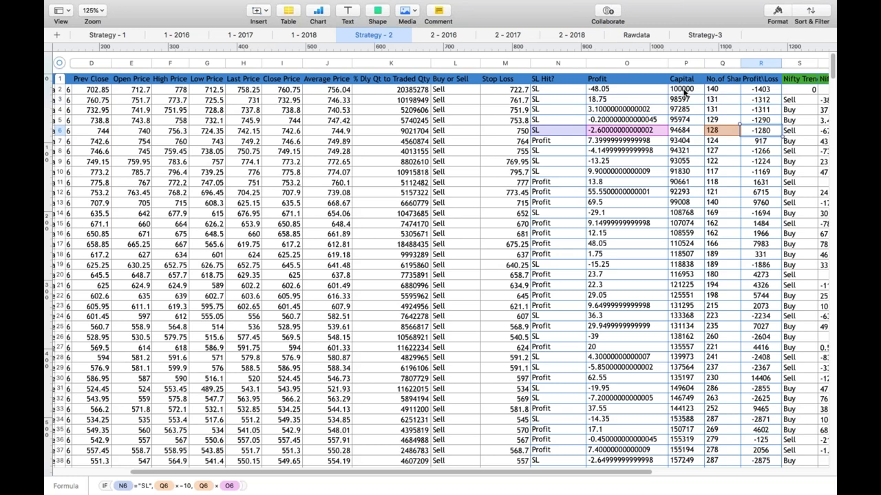
pyautogui.press('Left')
pyautogui.press('Left')
pyautogui.press('Left')
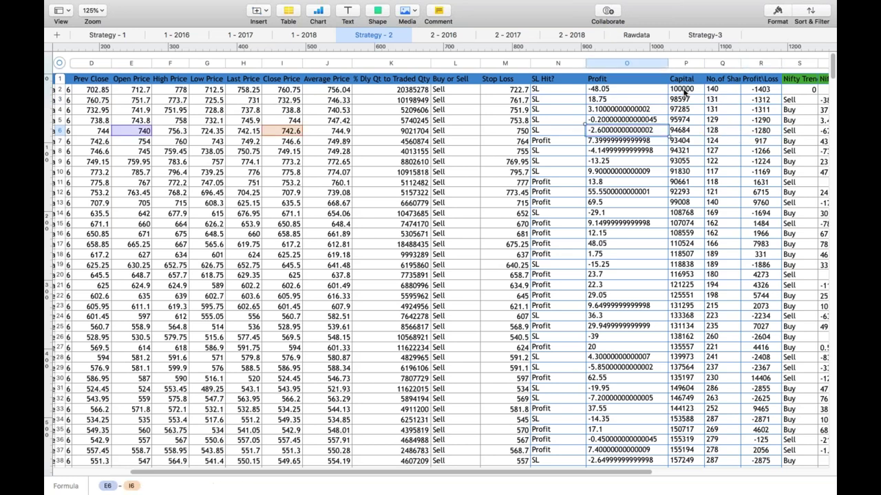
pyautogui.press('Down')
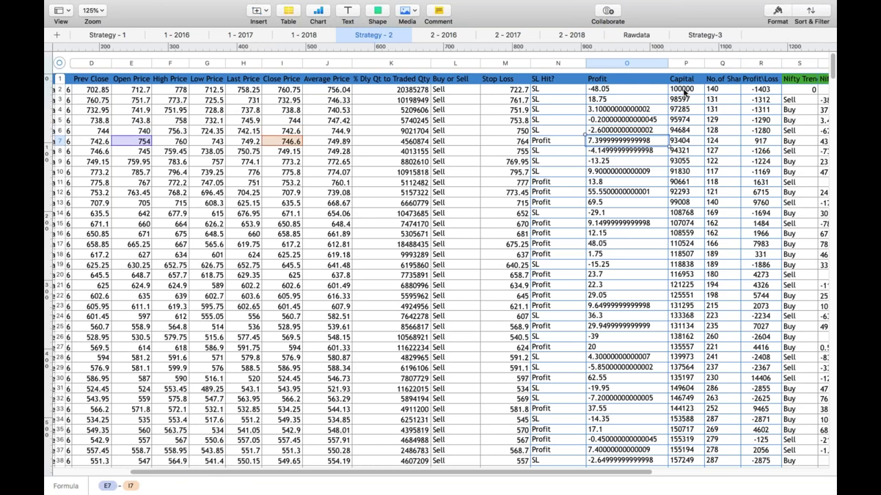
pyautogui.press('Down')
pyautogui.press('Right')
pyautogui.press('Right')
pyautogui.press('Right')
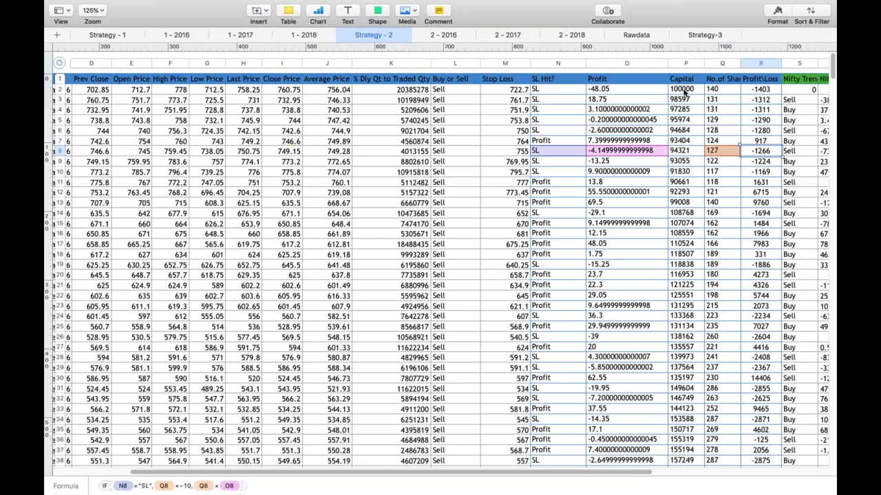
pyautogui.press('Down')
pyautogui.press('Down')
pyautogui.press('Down')
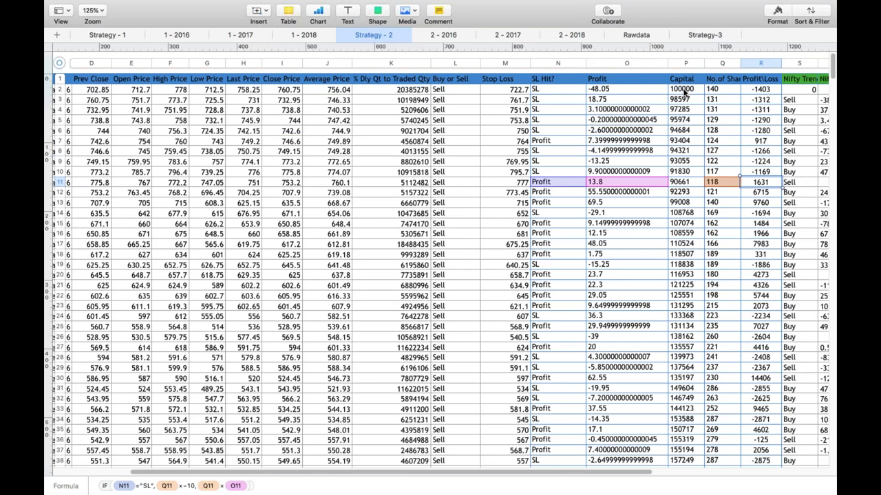
pyautogui.press('Down')
pyautogui.press('Down')
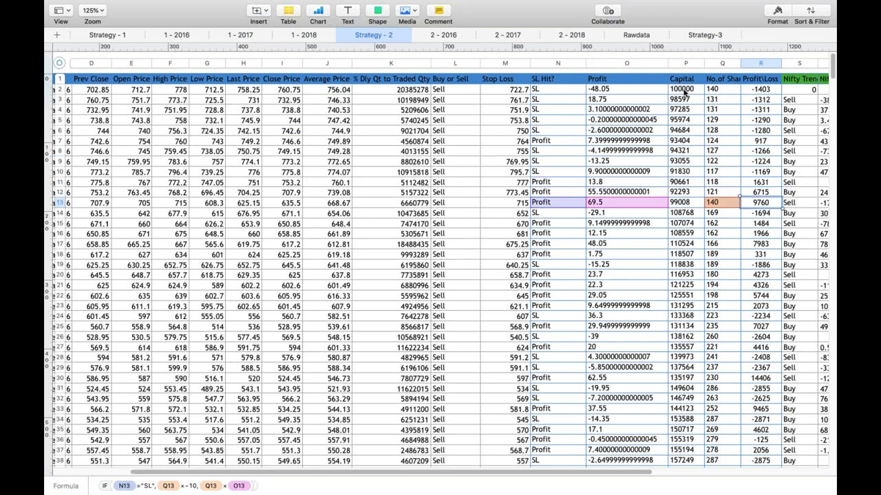
pyautogui.press('Left')
pyautogui.press('Left')
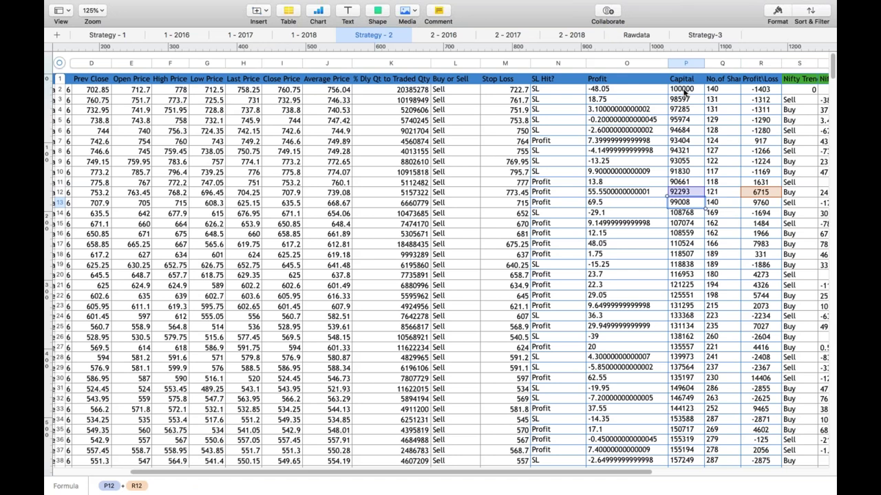
pyautogui.press('Up')
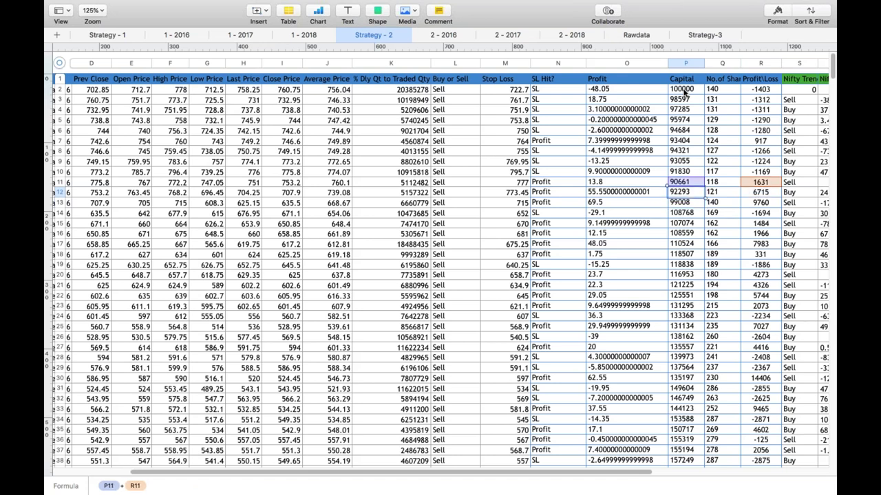
pyautogui.press('Up')
pyautogui.press('Up')
pyautogui.press('Up')
pyautogui.press('Up')
pyautogui.press('Up')
pyautogui.press('Up')
pyautogui.press('Up')
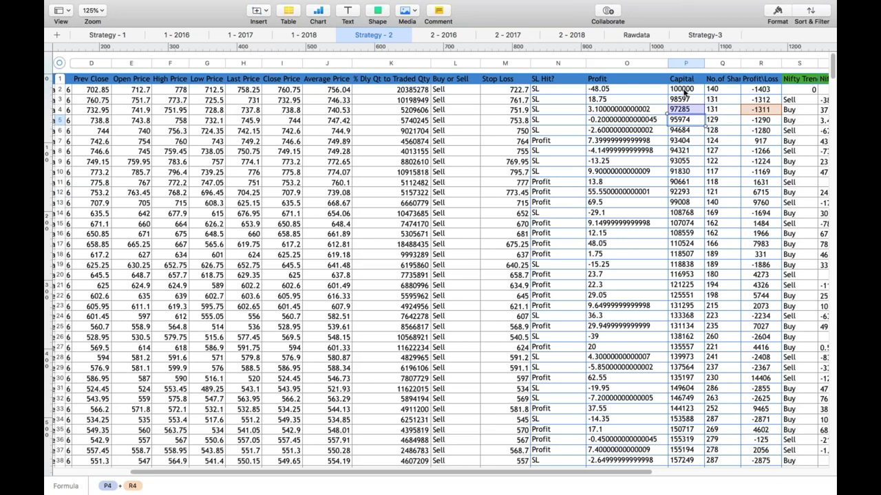
pyautogui.press('Down')
pyautogui.press('Down')
pyautogui.press('Down')
pyautogui.press('Down')
pyautogui.press('Down')
pyautogui.press('Down')
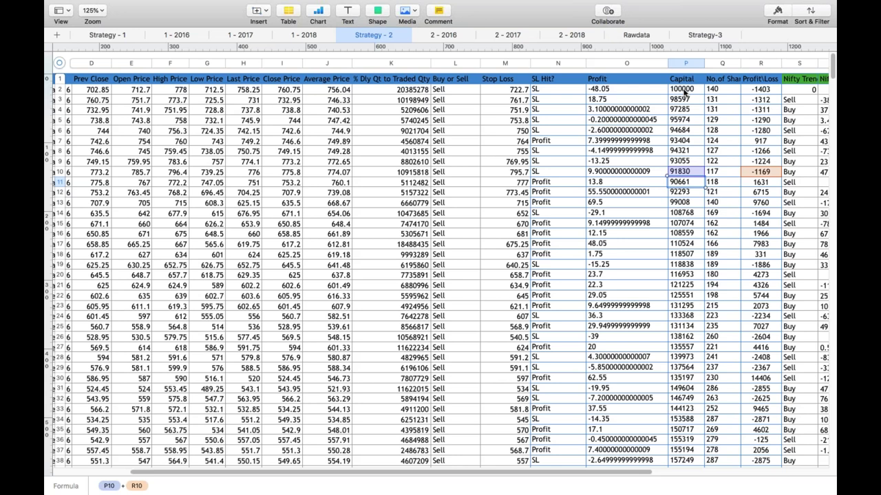
pyautogui.press('Down')
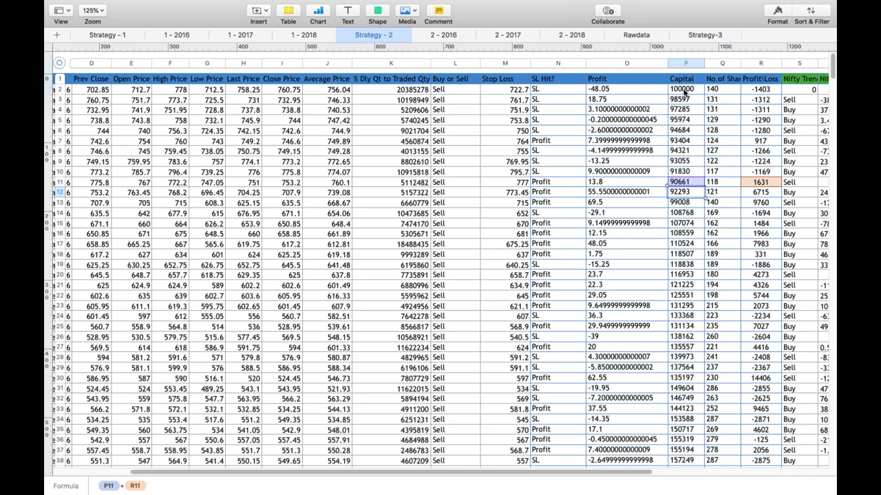
pyautogui.press('Down')
pyautogui.press('Down')
pyautogui.press('Down')
pyautogui.press('Down')
pyautogui.press('Down')
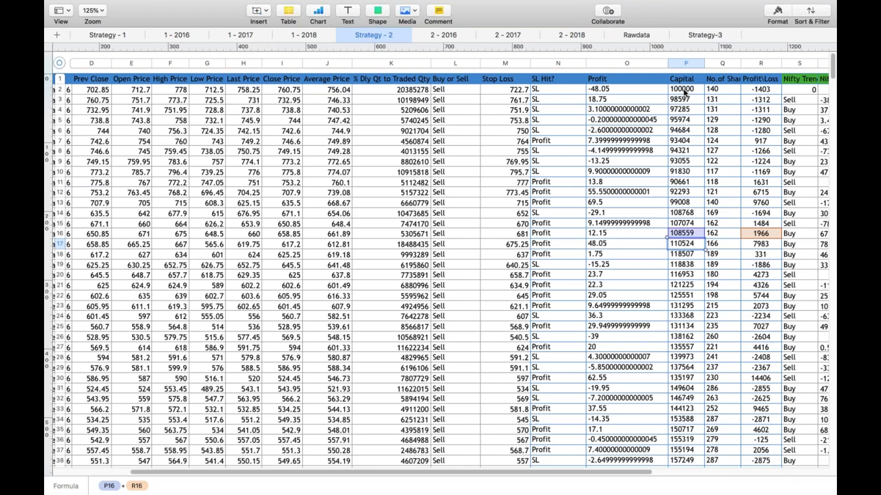
pyautogui.press('Up')
pyautogui.press('Up')
pyautogui.press('Up')
pyautogui.press('Up')
pyautogui.press('Up')
pyautogui.press('Up')
pyautogui.press('Up')
pyautogui.press('Up')
pyautogui.press('Up')
pyautogui.press('Up')
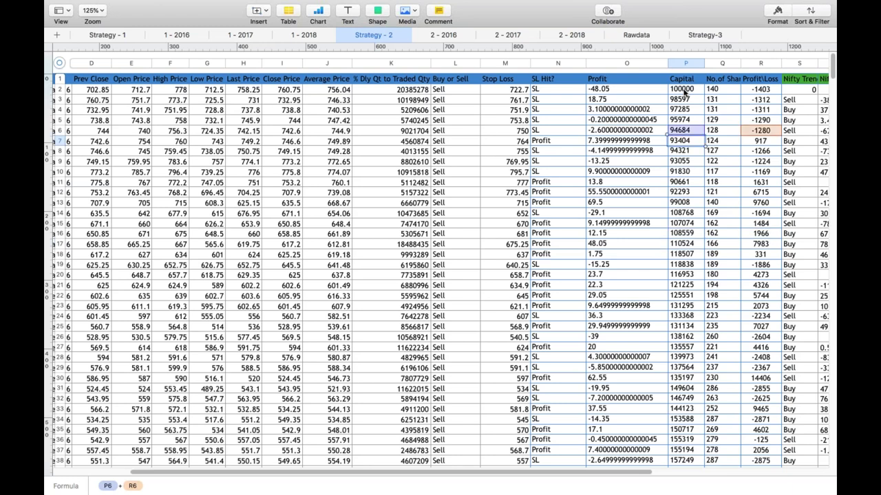
pyautogui.press('Up')
pyautogui.press('Up')
pyautogui.press('Up')
pyautogui.press('Up')
pyautogui.press('Left')
pyautogui.press('Left')
pyautogui.press('Left')
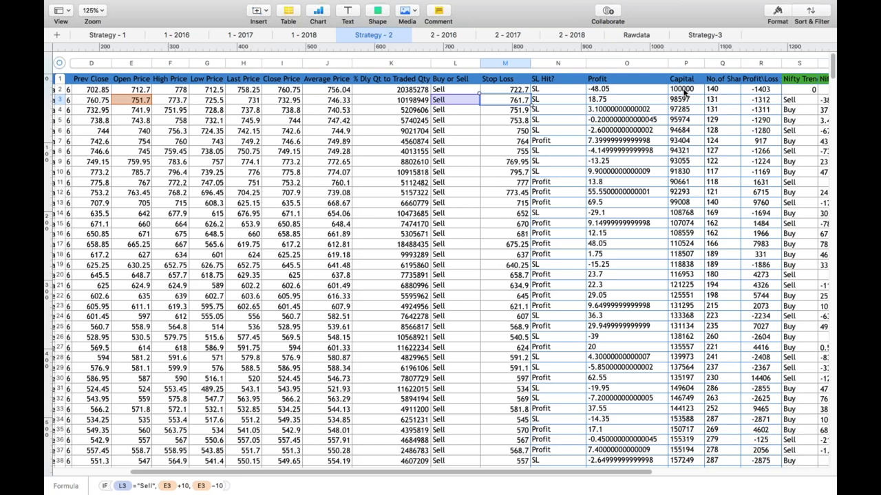
pyautogui.press('Tab')
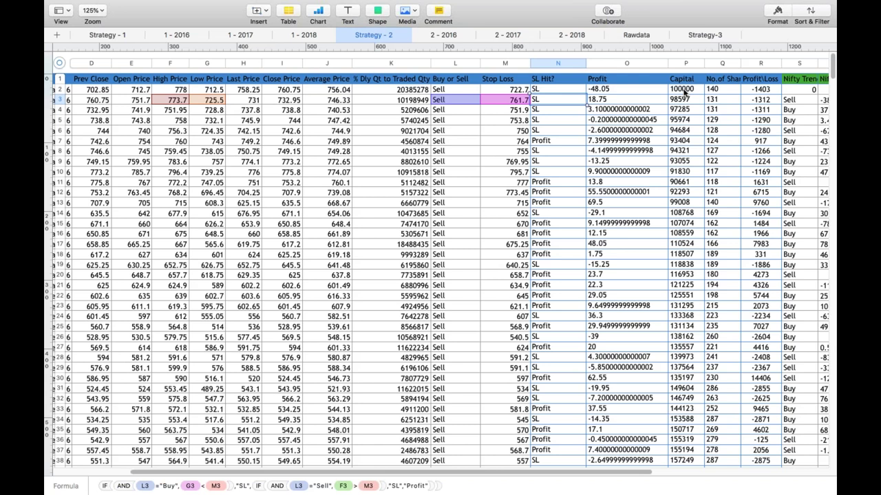
pyautogui.press('Right')
pyautogui.press('Right')
pyautogui.press('Down')
pyautogui.press('Down')
pyautogui.press('Down')
pyautogui.press('Down')
pyautogui.press('Down')
pyautogui.press('Down')
pyautogui.press('Down')
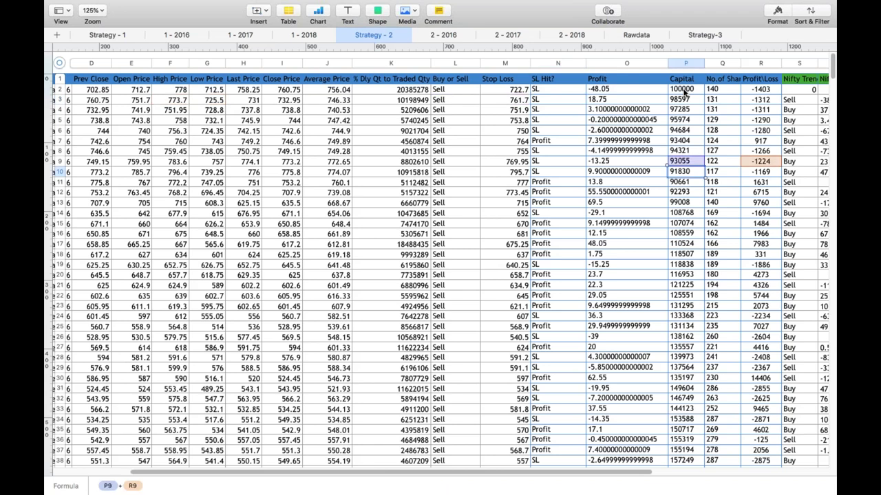
pyautogui.press('Down')
pyautogui.press('Down')
pyautogui.press('Down')
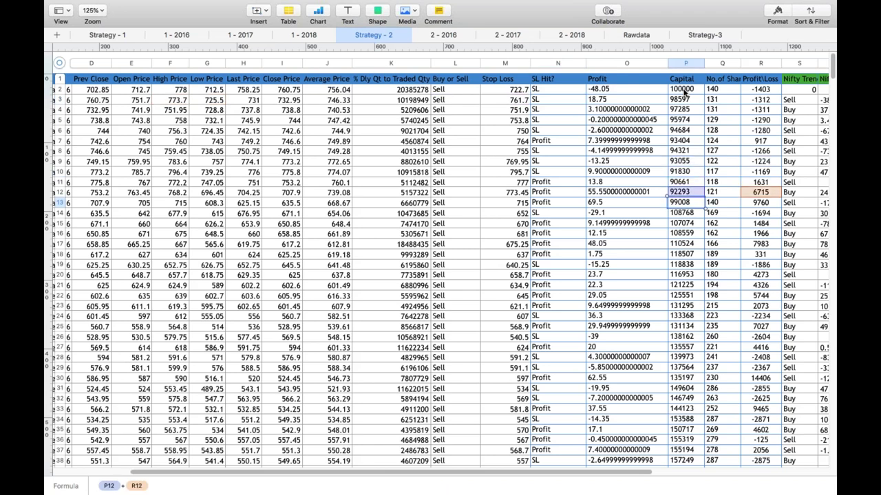
pyautogui.press('Down')
pyautogui.press('Down')
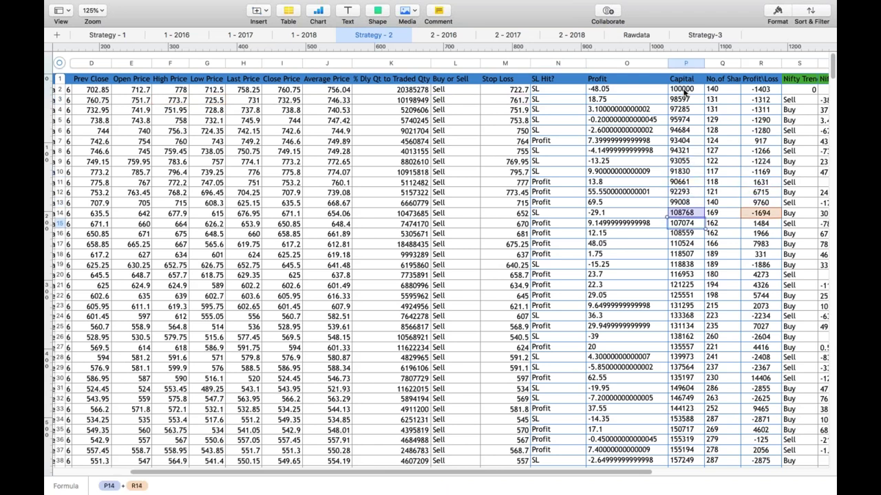
pyautogui.press('Down')
pyautogui.press('Down')
pyautogui.press('Down')
pyautogui.press('Down')
pyautogui.press('Down')
pyautogui.press('Down')
pyautogui.press('Down')
pyautogui.press('Down')
pyautogui.press('Down')
pyautogui.press('Down')
pyautogui.press('Down')
pyautogui.press('Down')
pyautogui.press('Down')
pyautogui.press('Down')
pyautogui.press('Down')
pyautogui.press('Down')
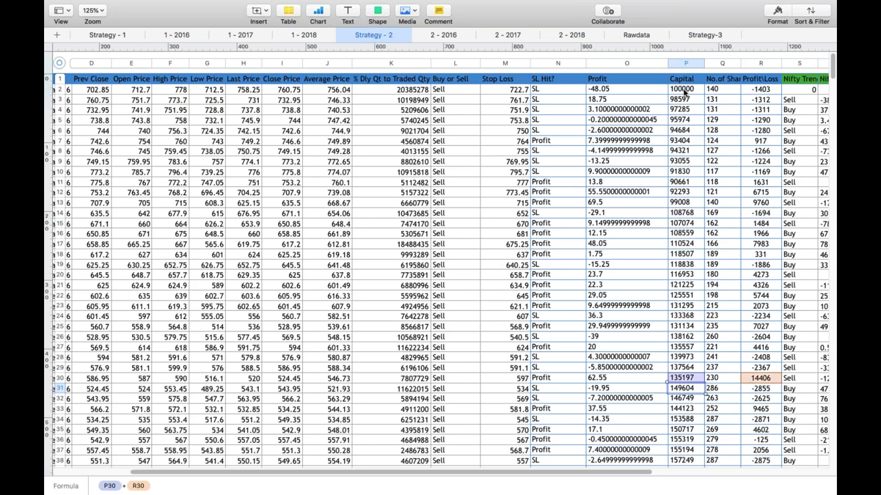
pyautogui.press('Up')
pyautogui.press('Up')
pyautogui.press('Up')
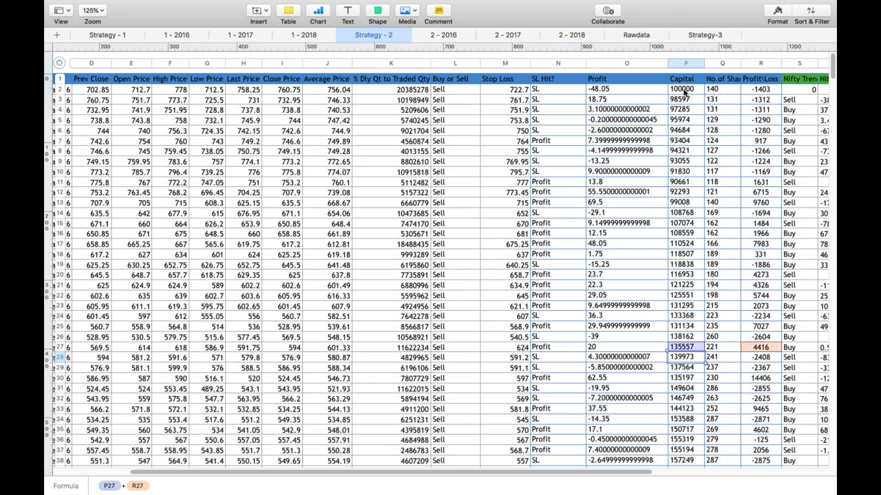
pyautogui.press('Up')
pyautogui.press('Up')
pyautogui.press('Up')
pyautogui.press('Up')
pyautogui.press('Up')
pyautogui.press('Up')
pyautogui.press('Up')
pyautogui.press('Up')
pyautogui.press('Up')
pyautogui.press('Up')
pyautogui.press('Up')
pyautogui.press('Up')
pyautogui.press('Up')
pyautogui.press('Up')
pyautogui.press('Up')
pyautogui.press('Up')
pyautogui.press('Up')
pyautogui.press('Up')
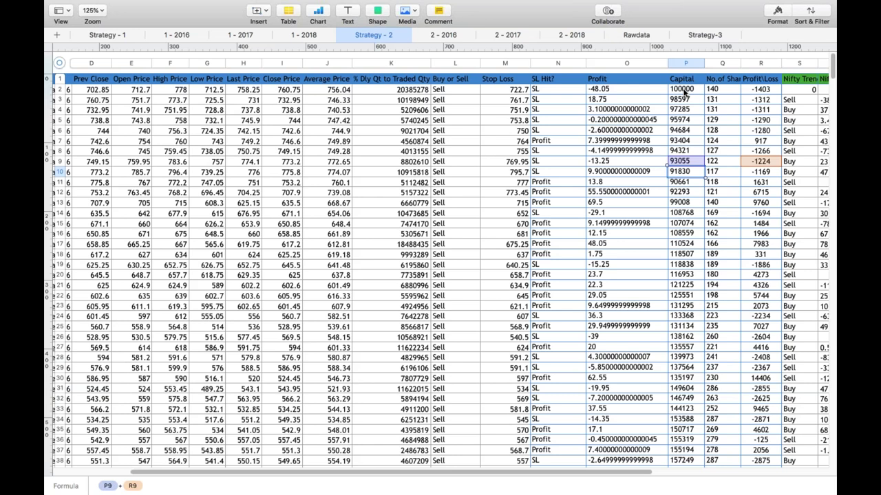
pyautogui.click(693, 93)
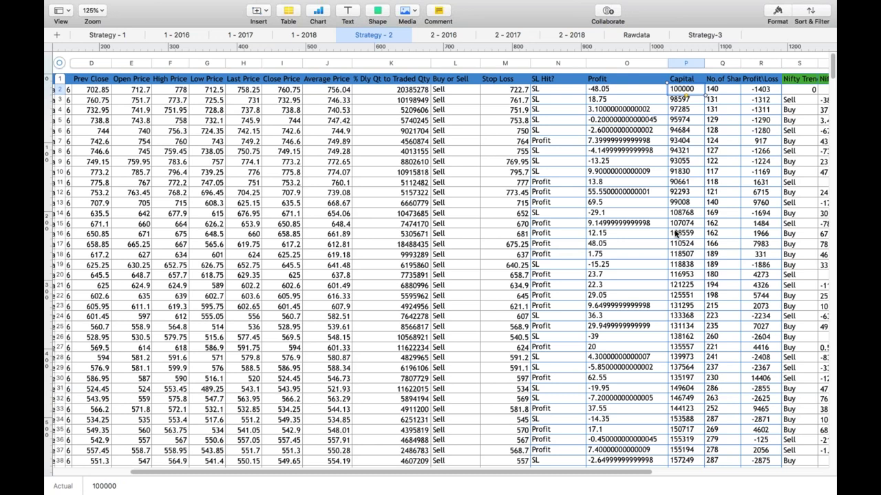
# Scroll Strategy - 2 down to its final 14-Sep-18 trade and back to column A
pyautogui.scroll(-1, 676, 234)
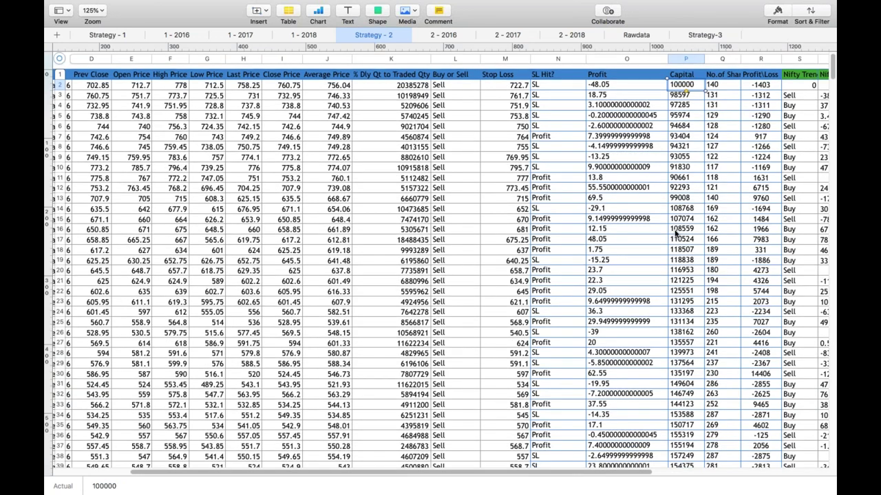
pyautogui.scroll(-20, 676, 234)
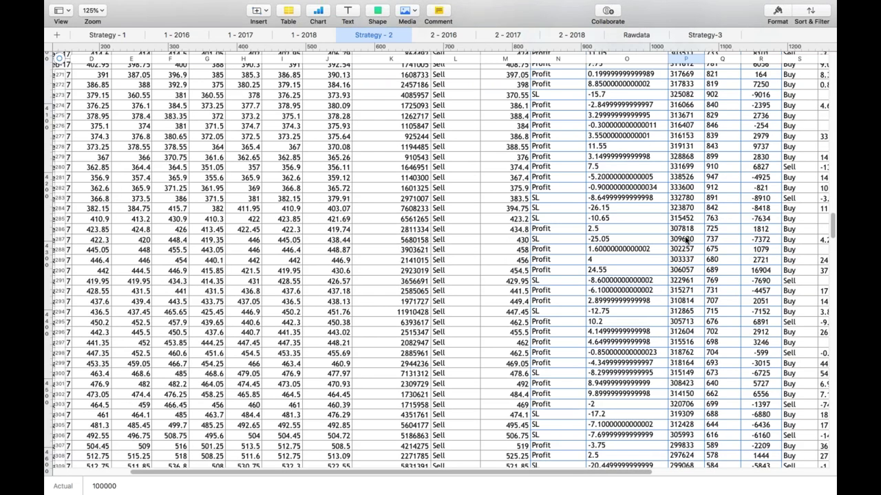
pyautogui.scroll(20, 686, 239)
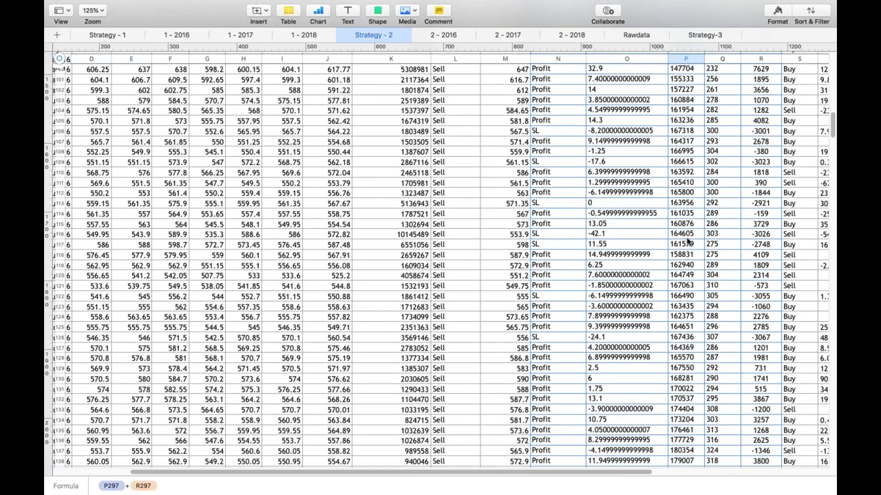
pyautogui.moveTo(832, 134); pyautogui.dragTo(834, 352)
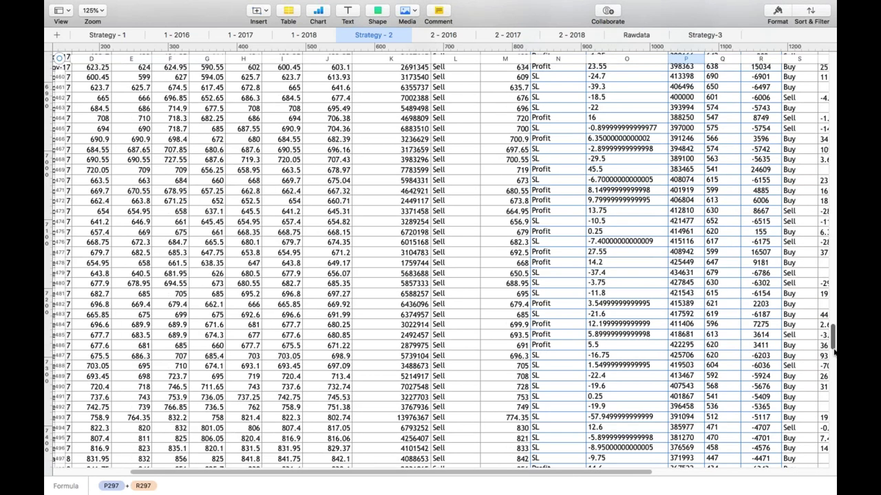
pyautogui.moveTo(834, 352); pyautogui.dragTo(825, 452)
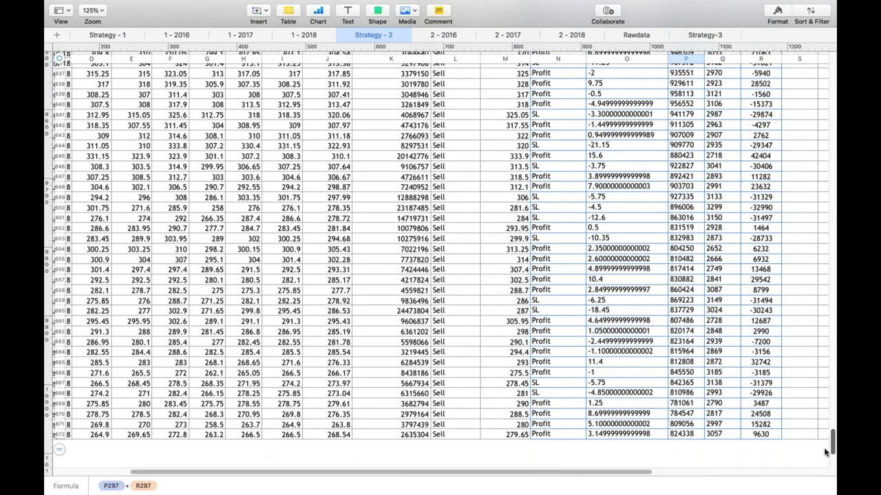
pyautogui.moveTo(330, 472); pyautogui.dragTo(253, 477)
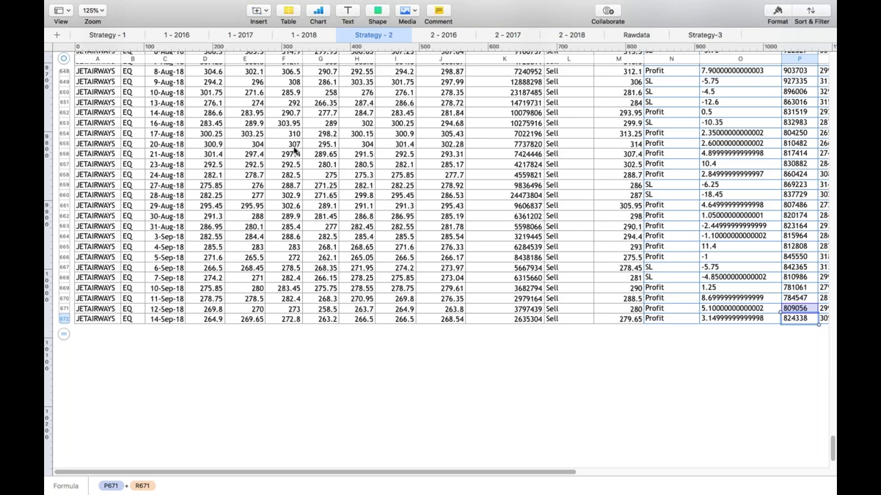
pyautogui.click(294, 146)
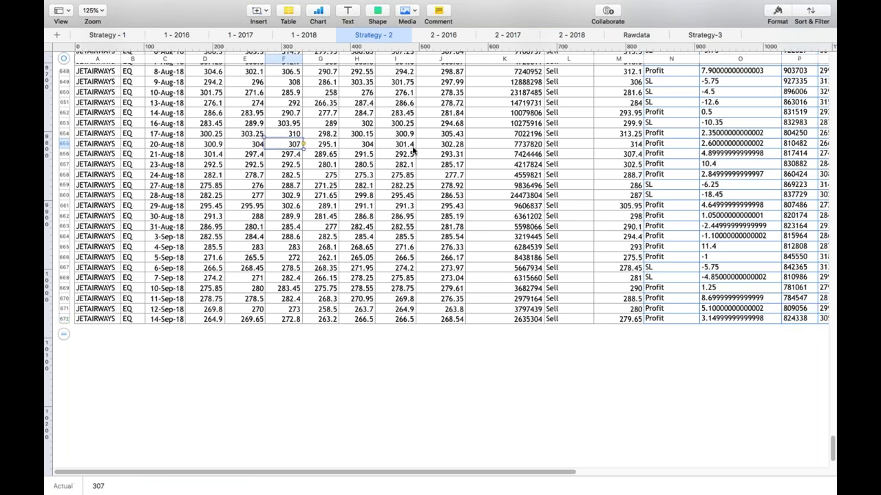
pyautogui.click(412, 145)
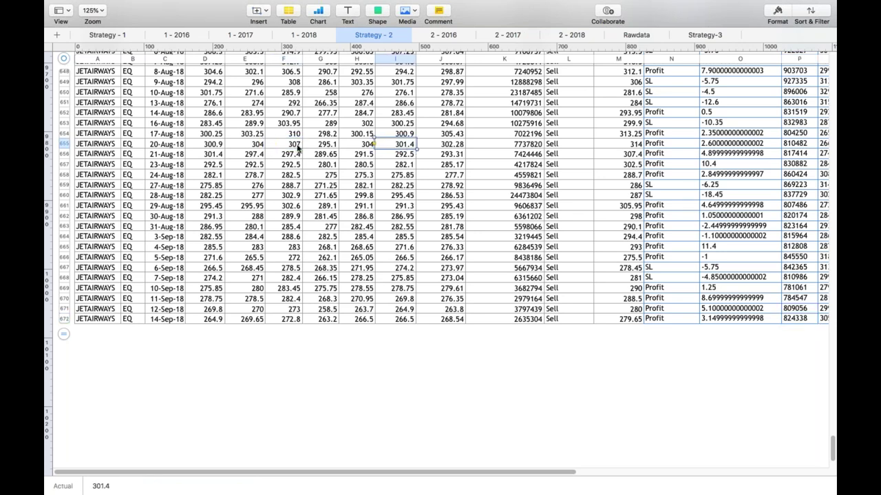
pyautogui.click(288, 289)
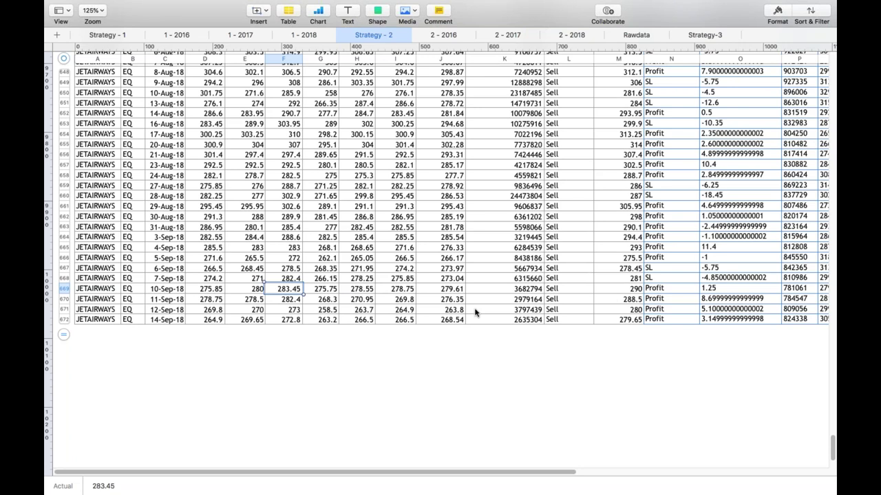
pyautogui.scroll(10, 476, 313)
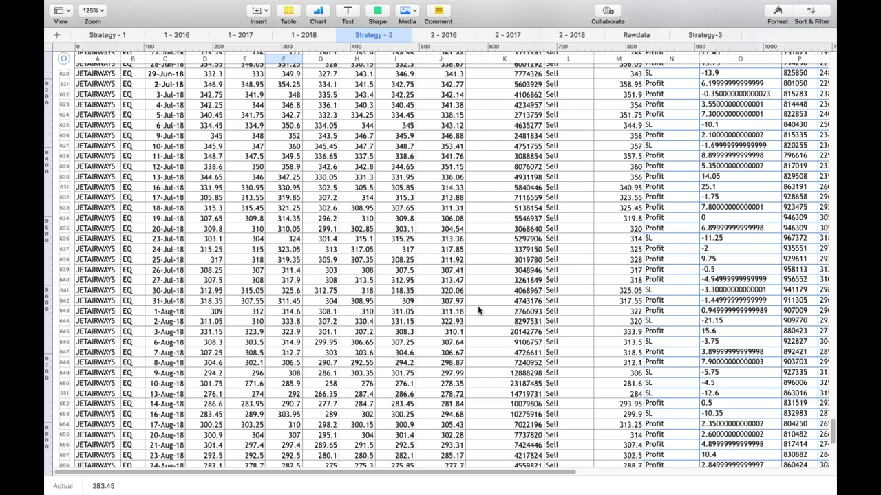
pyautogui.scroll(15, 478, 311)
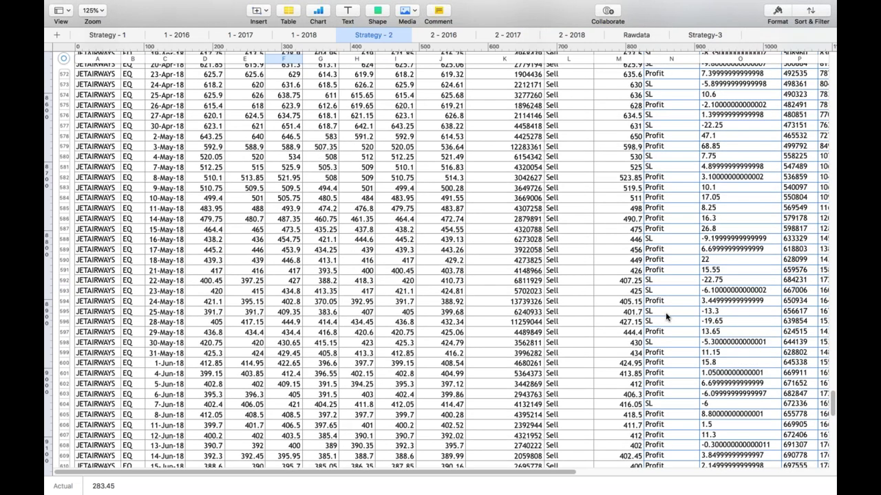
pyautogui.moveTo(666, 352); pyautogui.dragTo(688, 448)
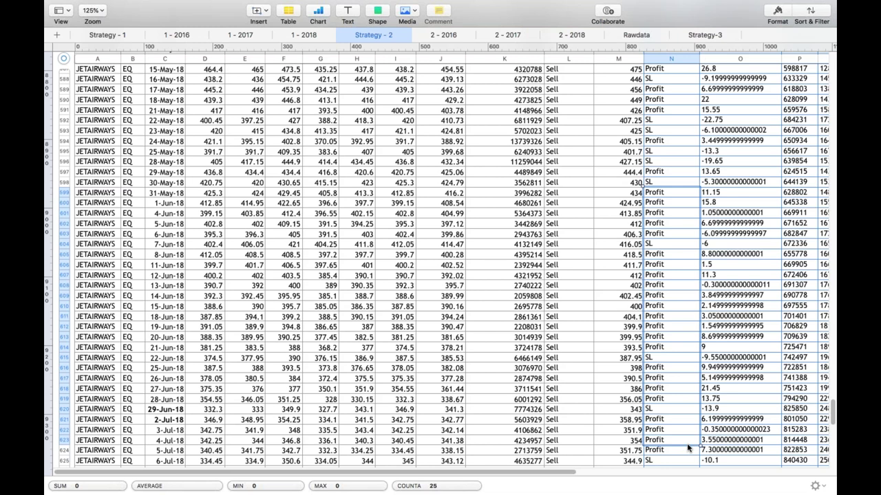
pyautogui.moveTo(688, 448); pyautogui.dragTo(654, 456)
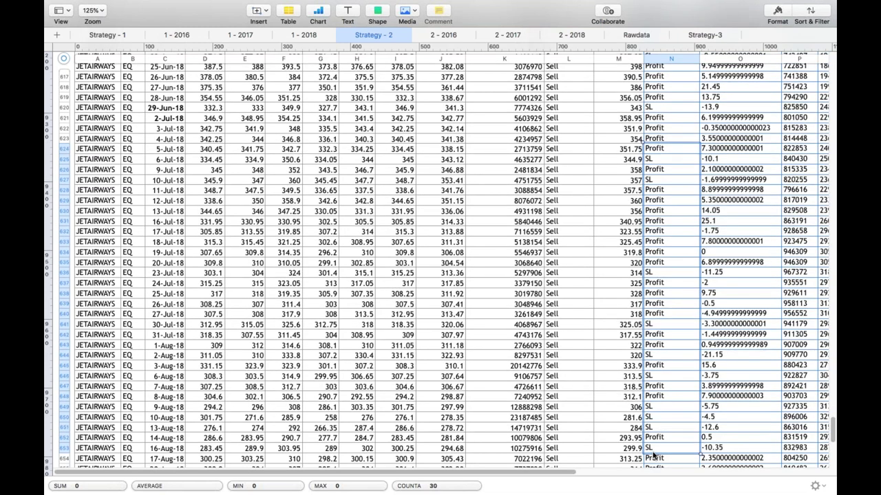
pyautogui.click(568, 272)
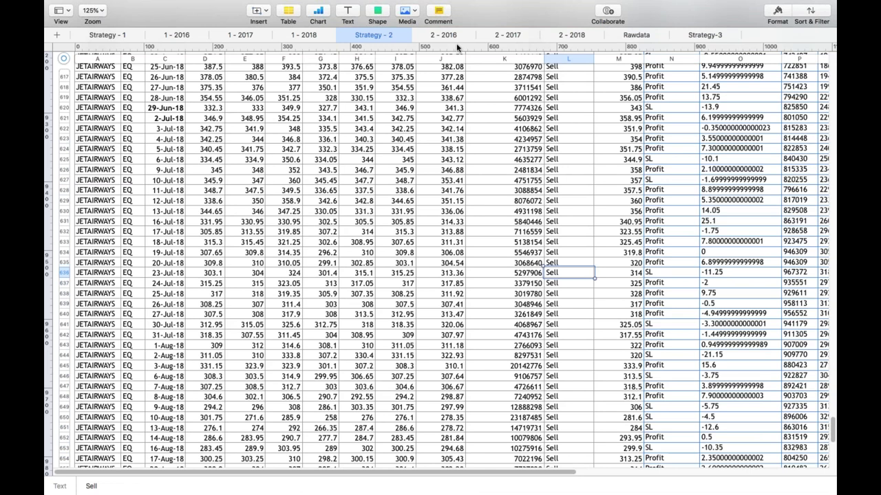
# Page through the 2 - 2016 and 2 - 2017 sheets to reach the 2 - 2018 sheet
pyautogui.click(453, 35)
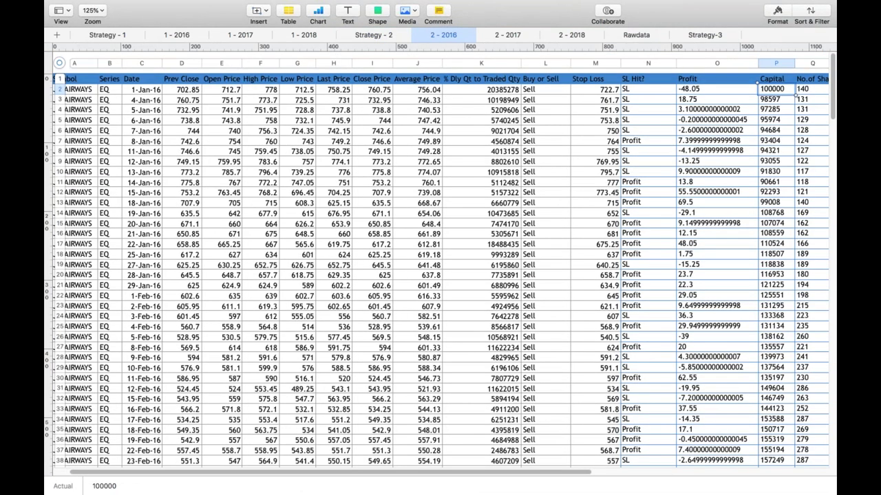
pyautogui.scroll(-20, 755, 412)
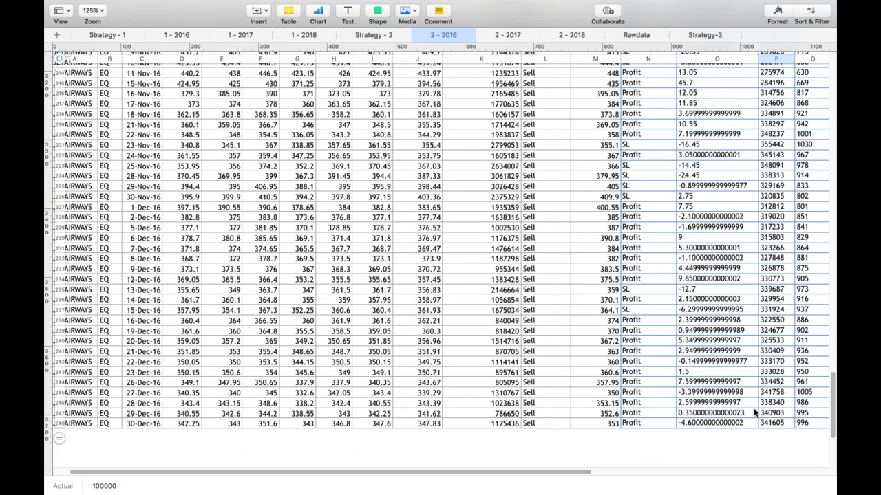
pyautogui.press('super+alt+Page_Down')
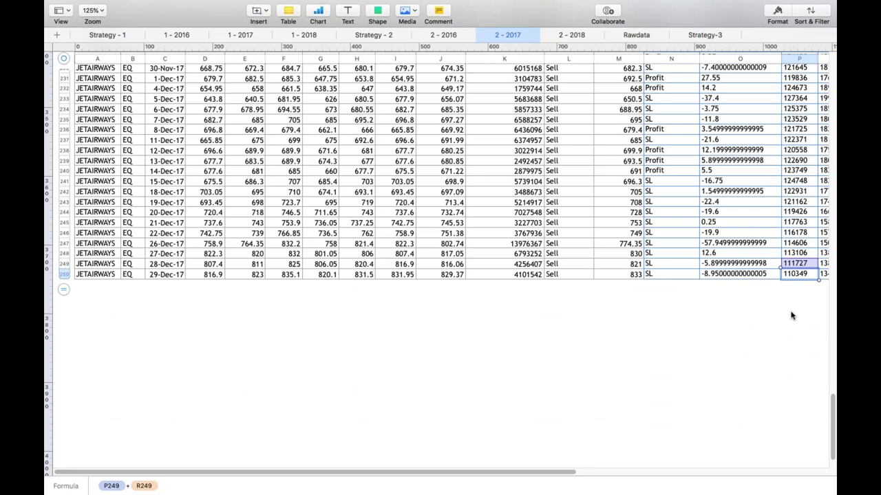
pyautogui.click(574, 37)
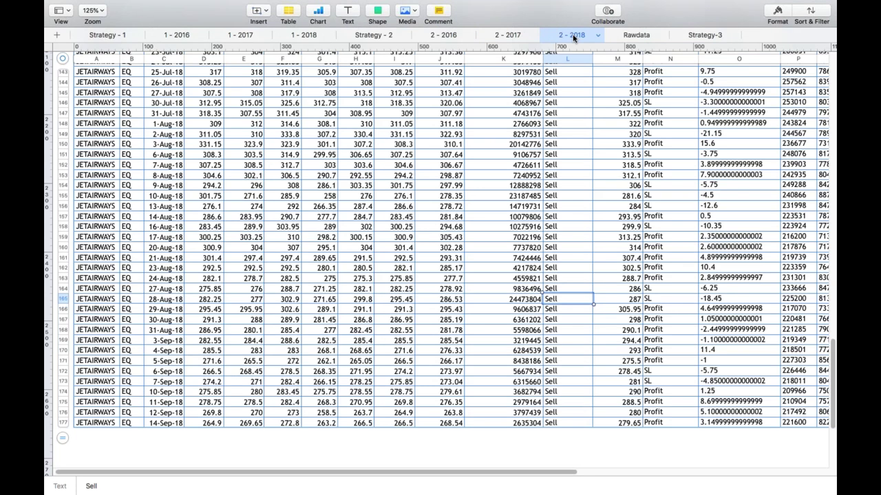
# Inspect the Capital formula in P177 and the profit/loss formulas in R177, R169, R164 and R155
pyautogui.click(793, 144)
pyautogui.scroll(20, 791, 124)
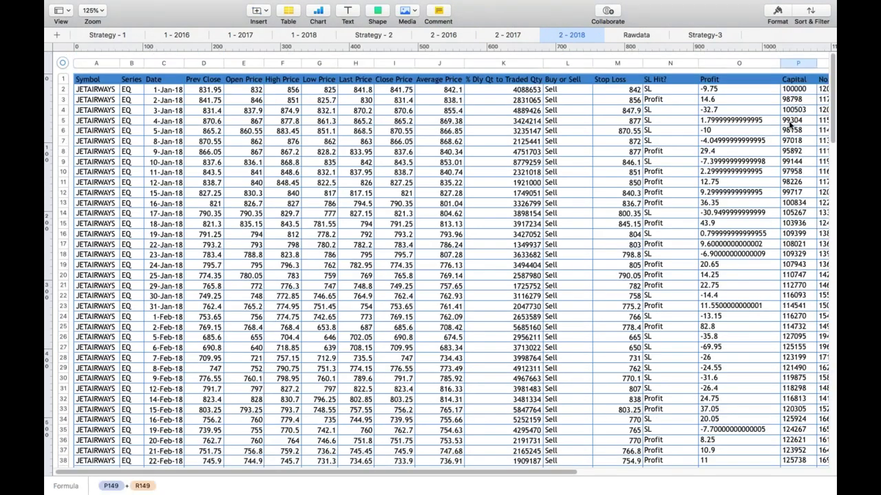
pyautogui.scroll(-20, 792, 124)
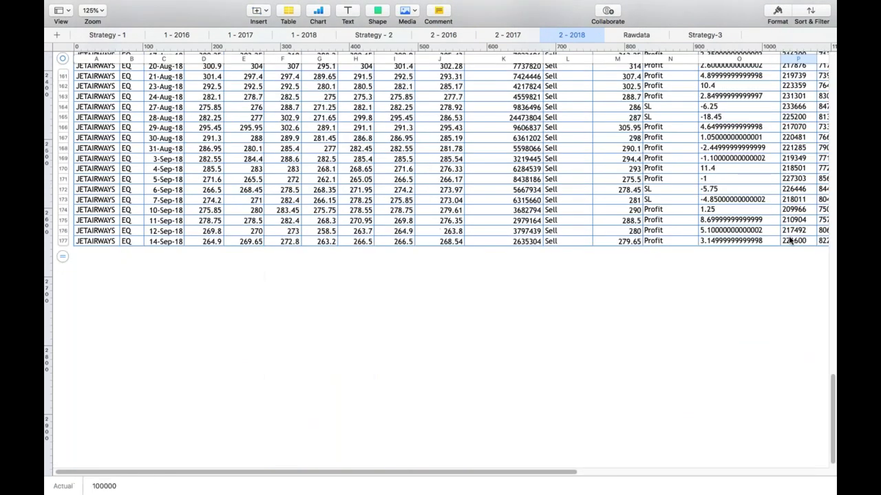
pyautogui.click(793, 241)
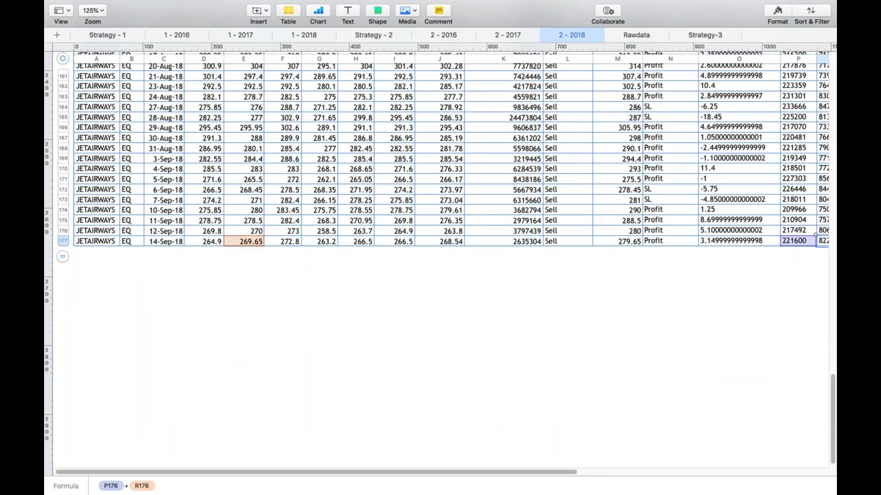
pyautogui.press('Right')
pyautogui.press('Right')
pyautogui.click(717, 158)
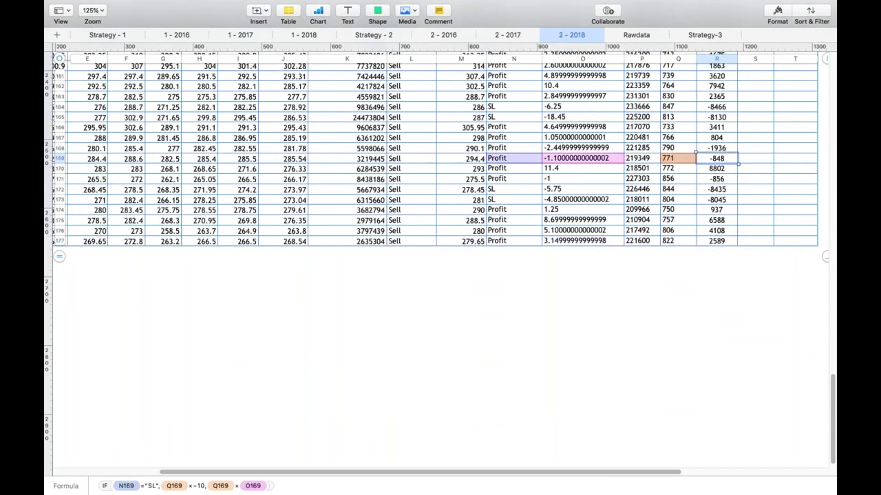
pyautogui.click(717, 96)
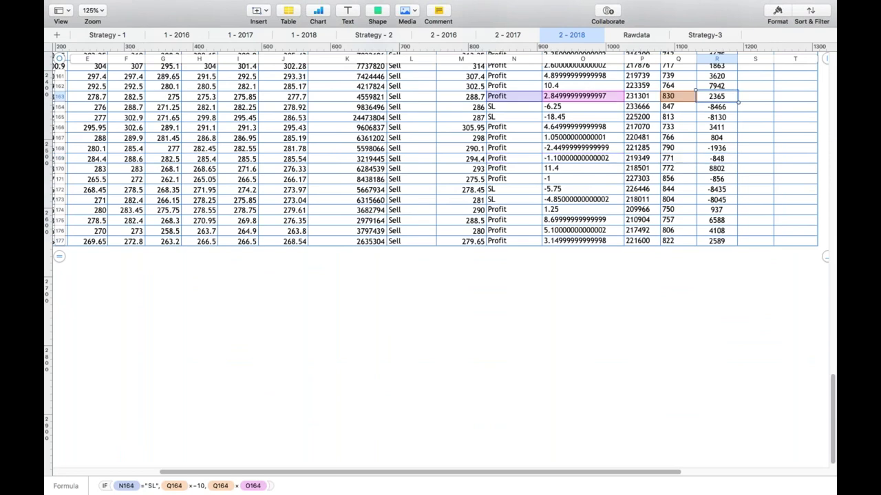
pyautogui.scroll(2, 440, 179)
pyautogui.click(717, 75)
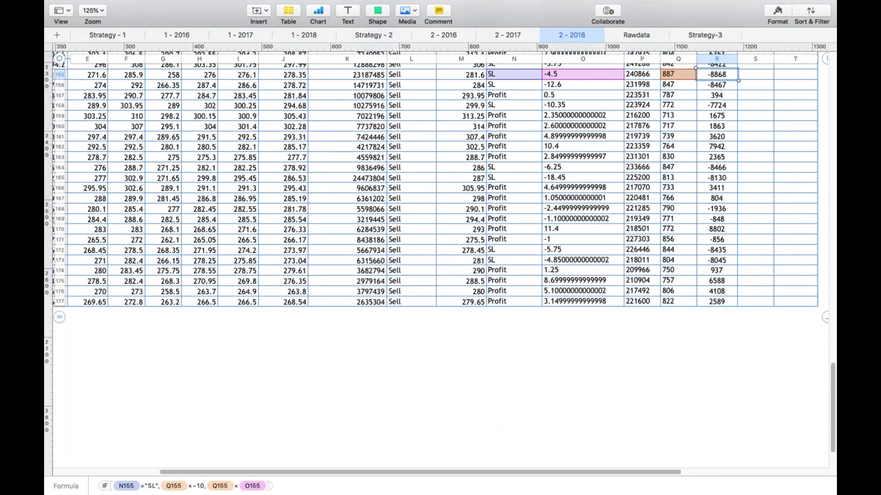
# Check the Stop Loss formula in M2 on the 2 - 2016 sheet, then return to 2 - 2018
pyautogui.click(443, 34)
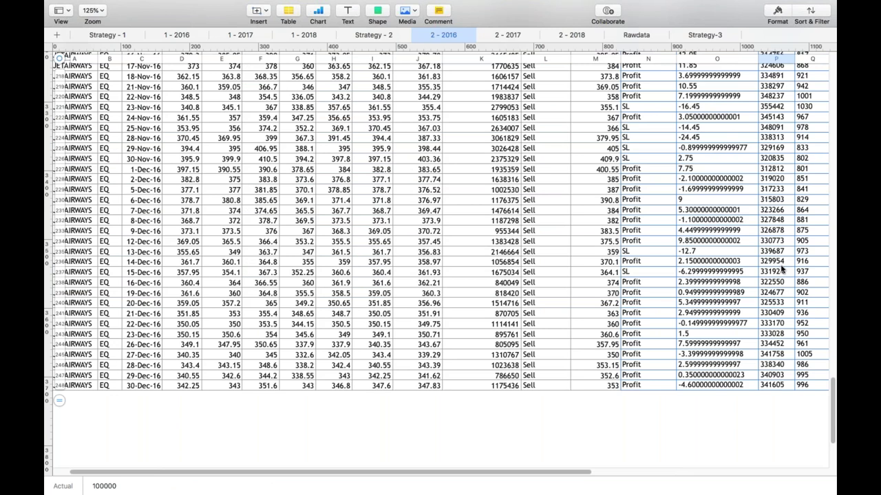
pyautogui.scroll(20, 688, 206)
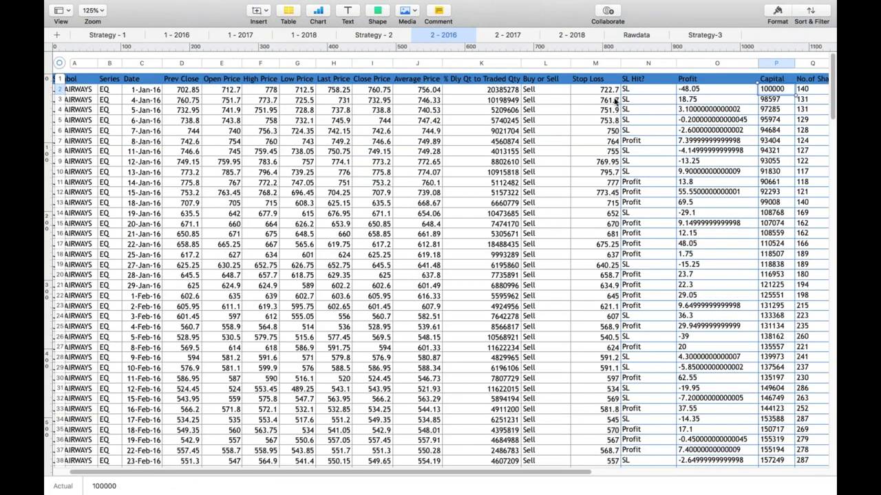
pyautogui.click(605, 89)
pyautogui.hscroll(5, 626, 69)
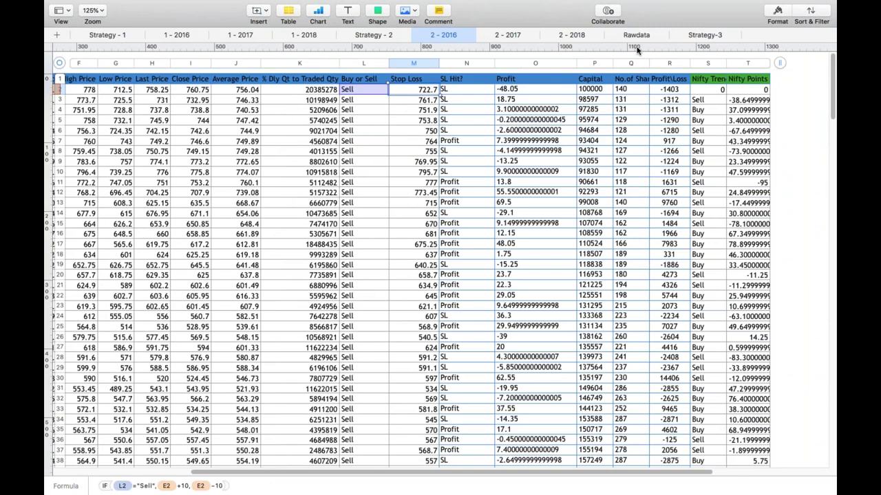
pyautogui.click(571, 34)
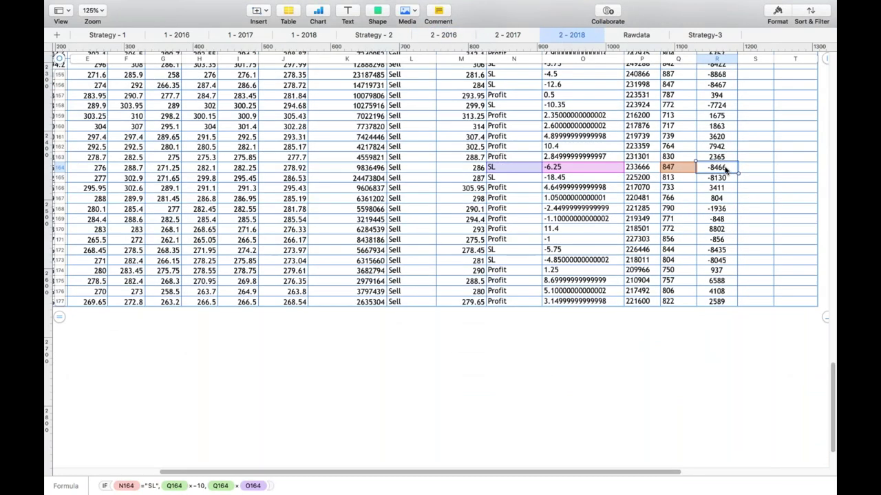
pyautogui.moveTo(726, 170)
pyautogui.mouseDown()
pyautogui.moveTo(725, 160)
pyautogui.moveTo(725, 171)
pyautogui.mouseUp()
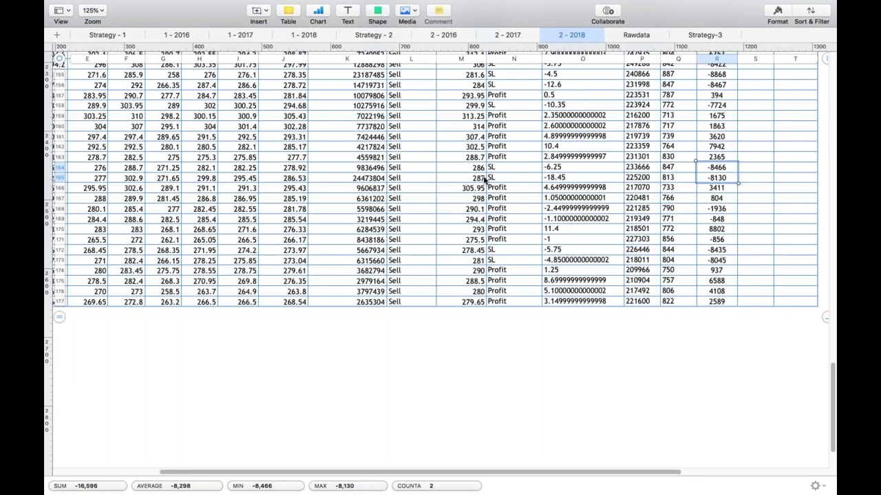
pyautogui.click(481, 171)
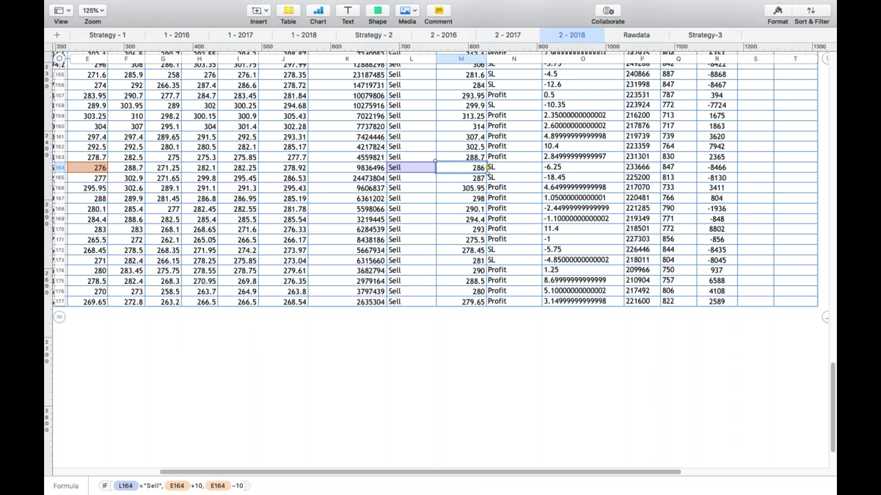
pyautogui.click(465, 199)
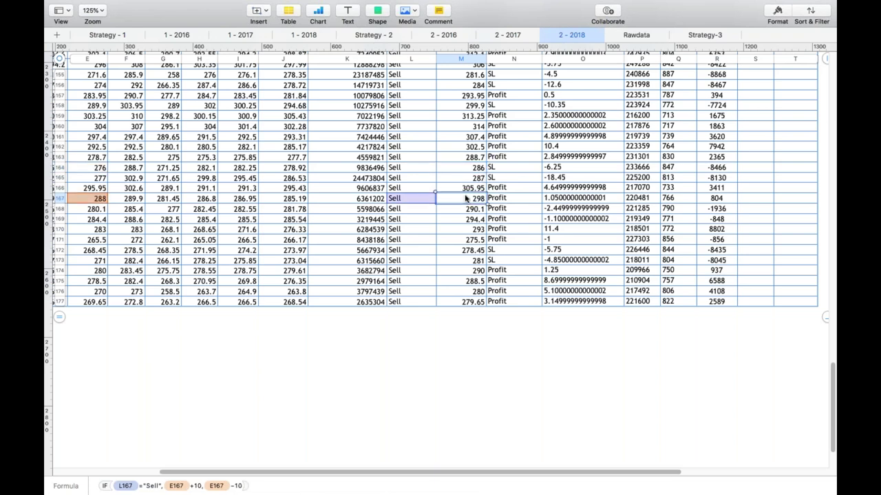
pyautogui.moveTo(495, 168); pyautogui.dragTo(616, 180)
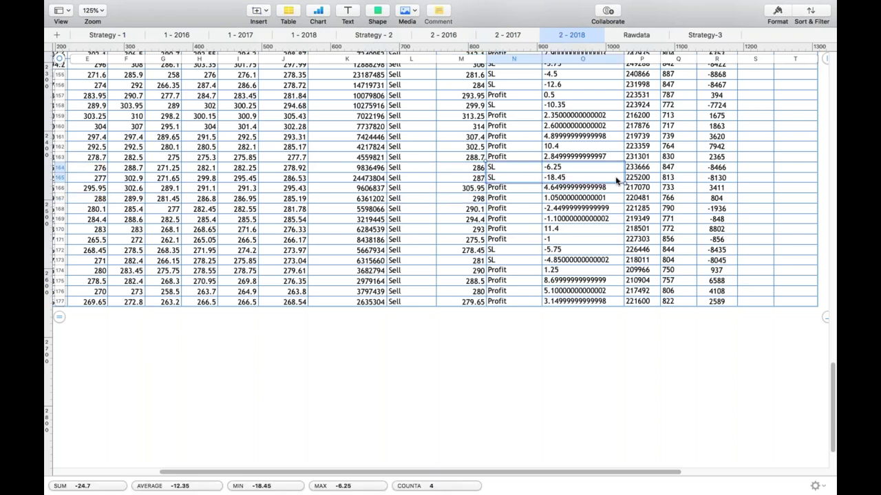
pyautogui.doubleClick(642, 200)
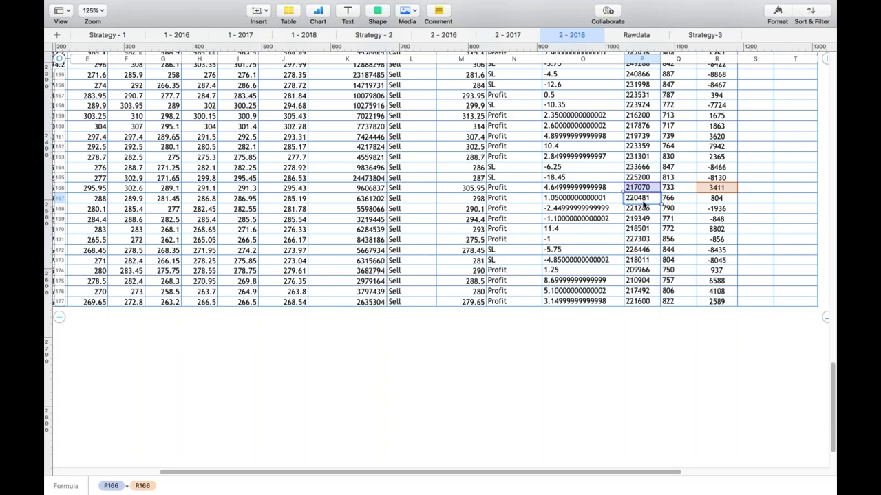
pyautogui.click(714, 168)
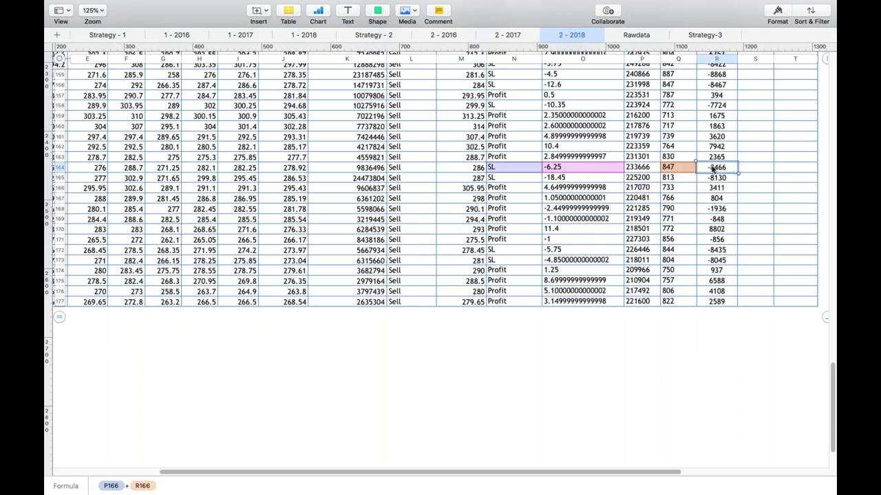
pyautogui.moveTo(713, 169); pyautogui.dragTo(716, 182)
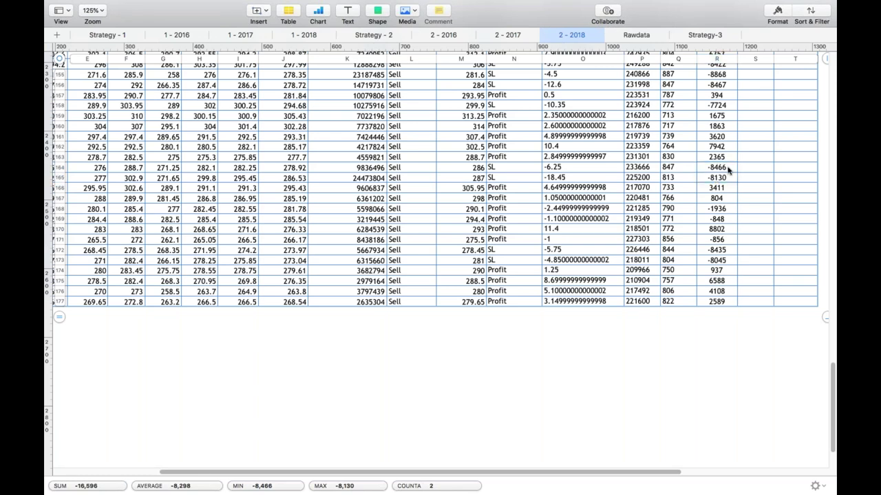
pyautogui.scroll(1, 728, 170)
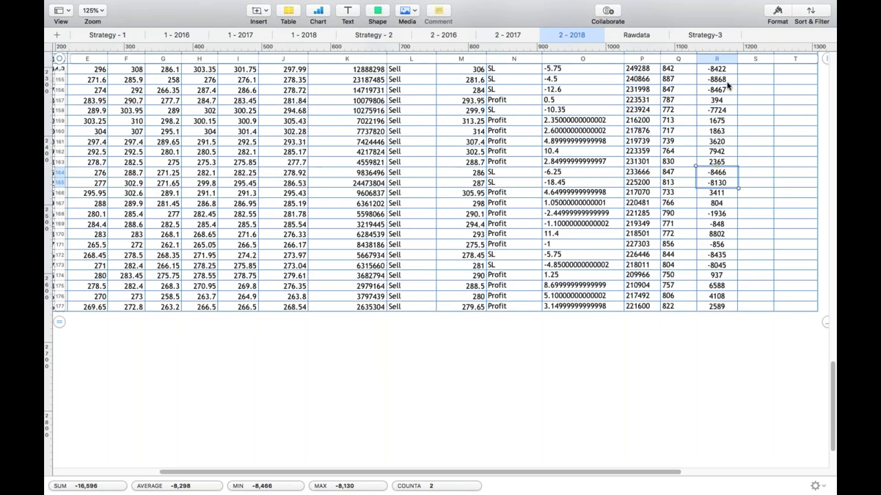
pyautogui.moveTo(717, 69); pyautogui.dragTo(727, 90)
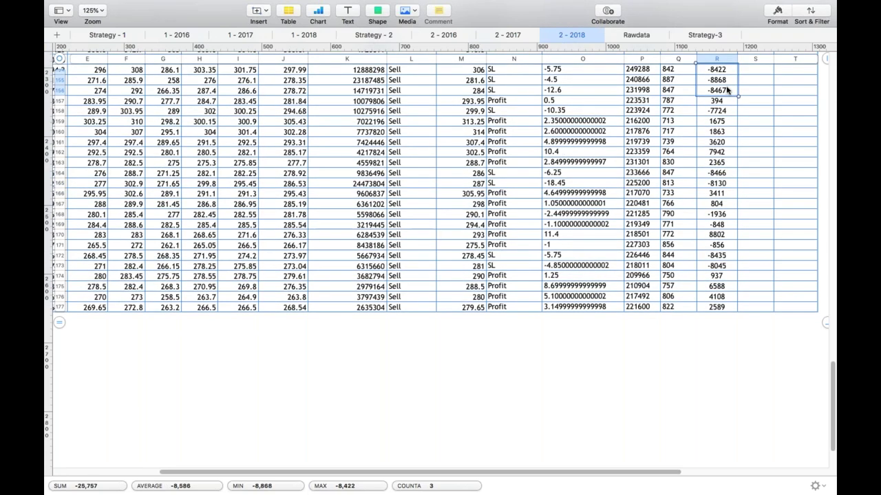
pyautogui.scroll(5, 831, 388)
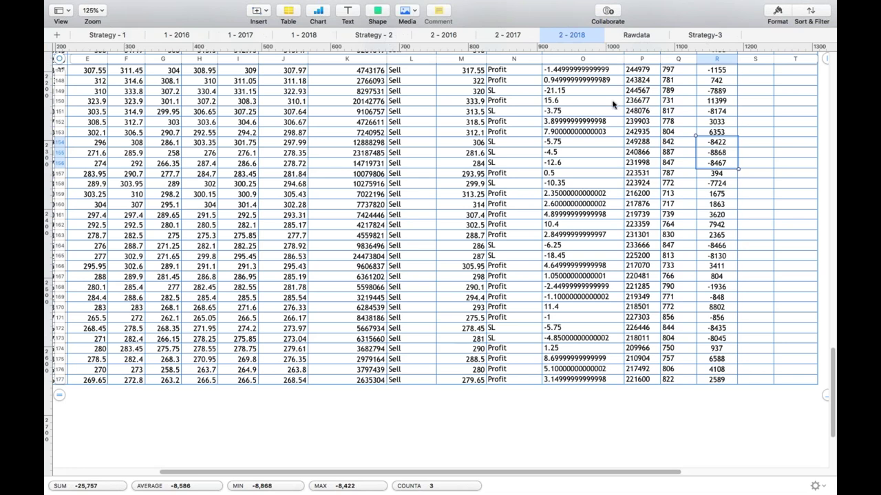
pyautogui.click(719, 193)
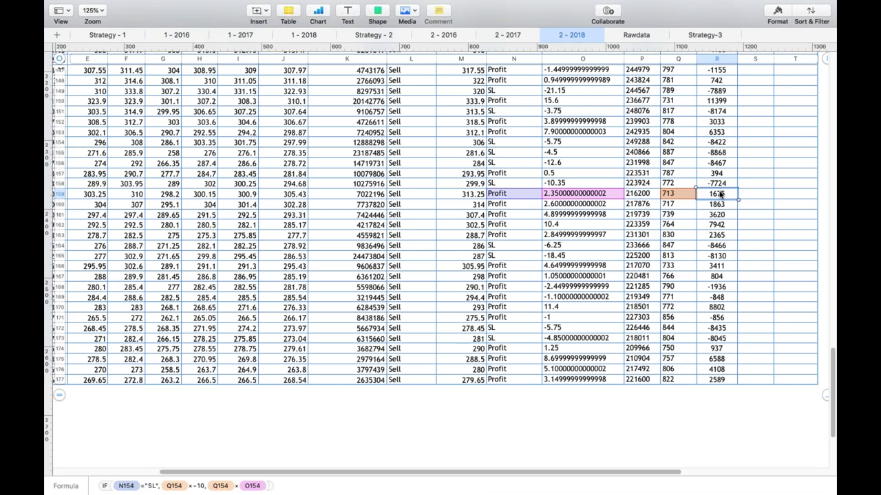
pyautogui.click(688, 257)
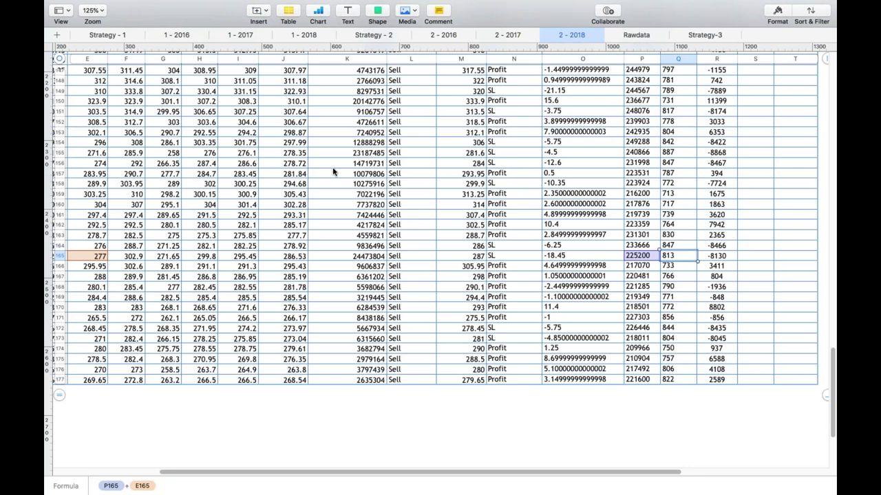
pyautogui.scroll(1, 412, 227)
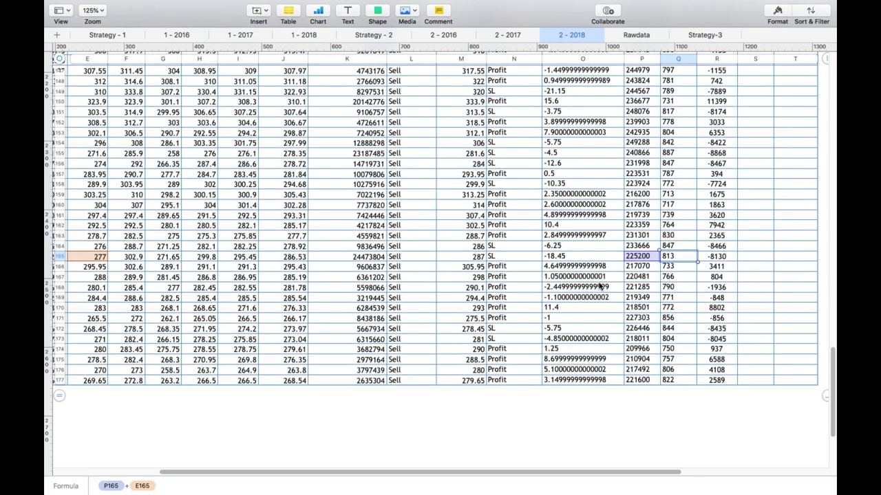
pyautogui.scroll(20, 600, 286)
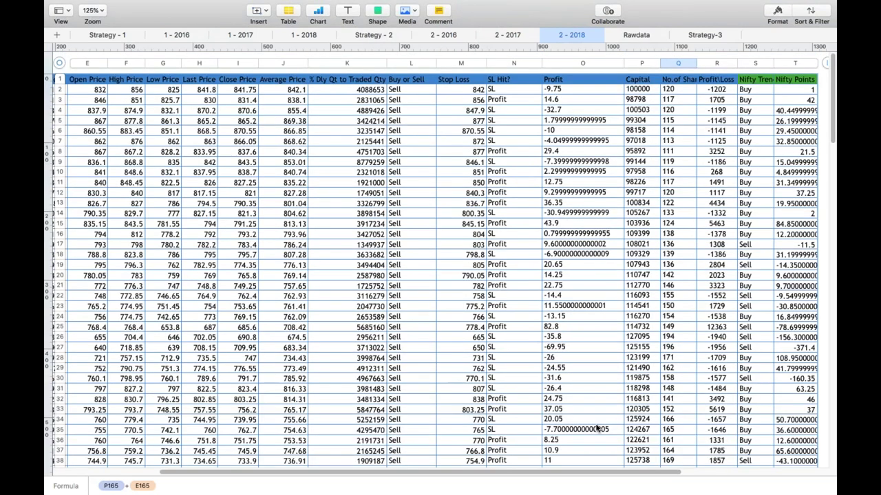
pyautogui.hscroll(-5, 413, 261)
pyautogui.click(246, 93)
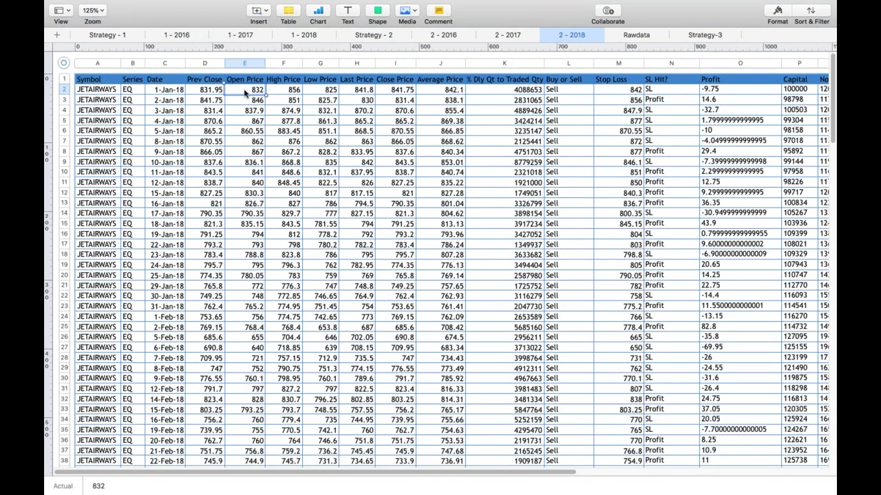
pyautogui.click(796, 89)
pyautogui.hscroll(3, 619, 275)
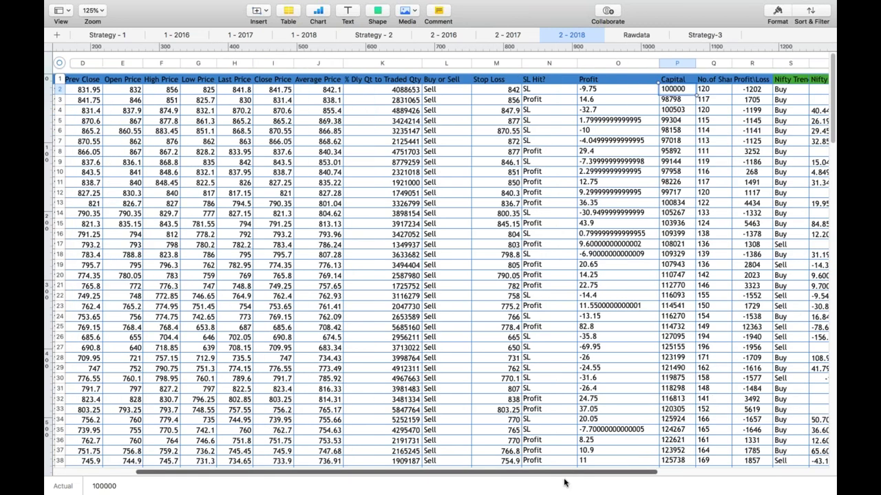
pyautogui.hscroll(2, 564, 482)
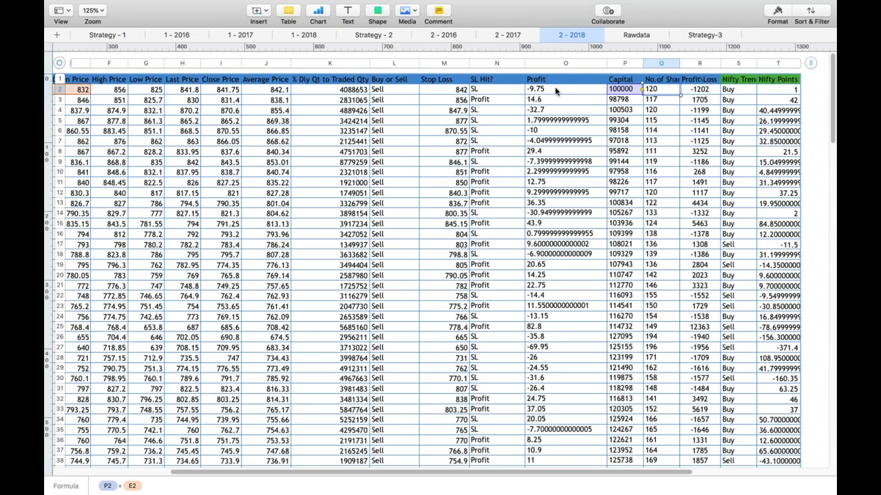
pyautogui.click(556, 90)
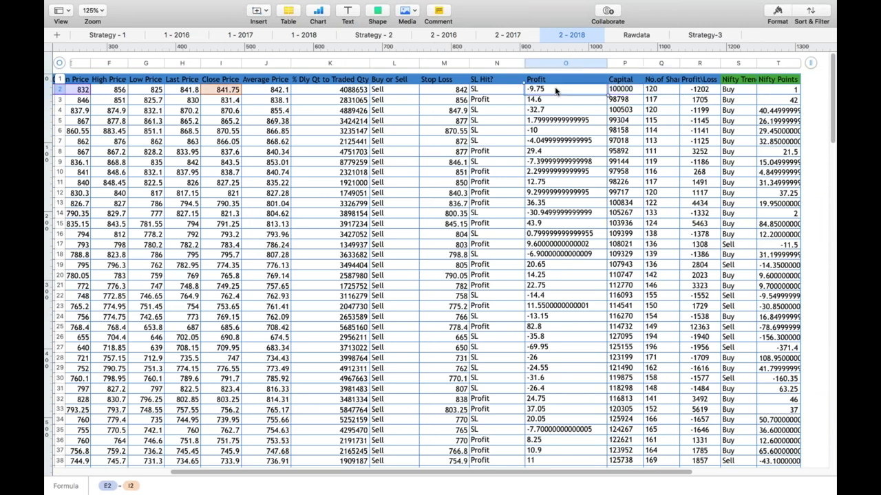
pyautogui.press('Right')
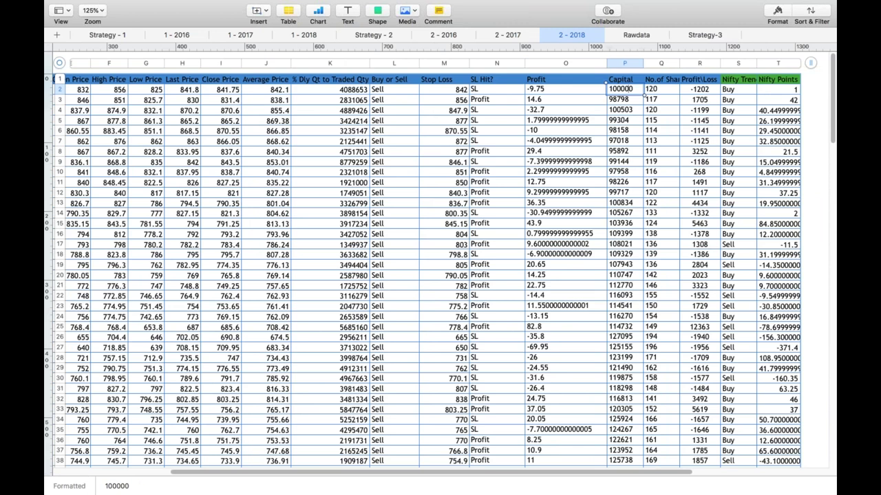
pyautogui.press('Right')
pyautogui.press('Return')
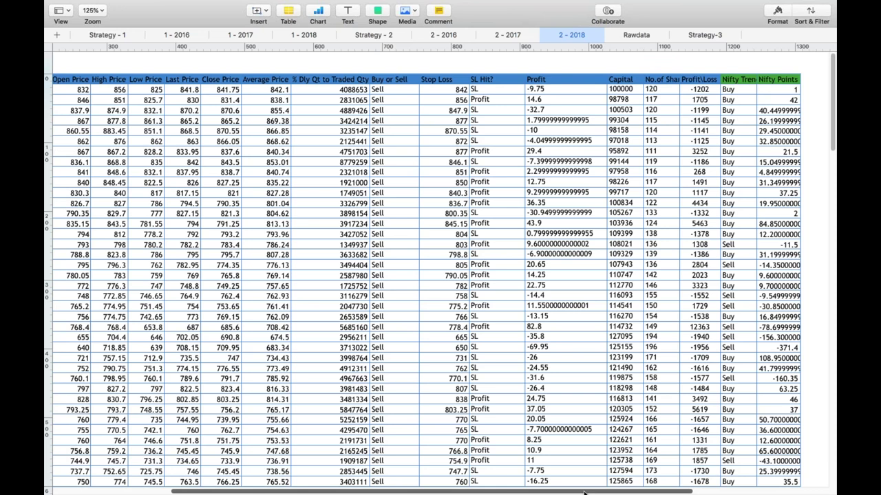
pyautogui.moveTo(583, 492); pyautogui.dragTo(572, 492)
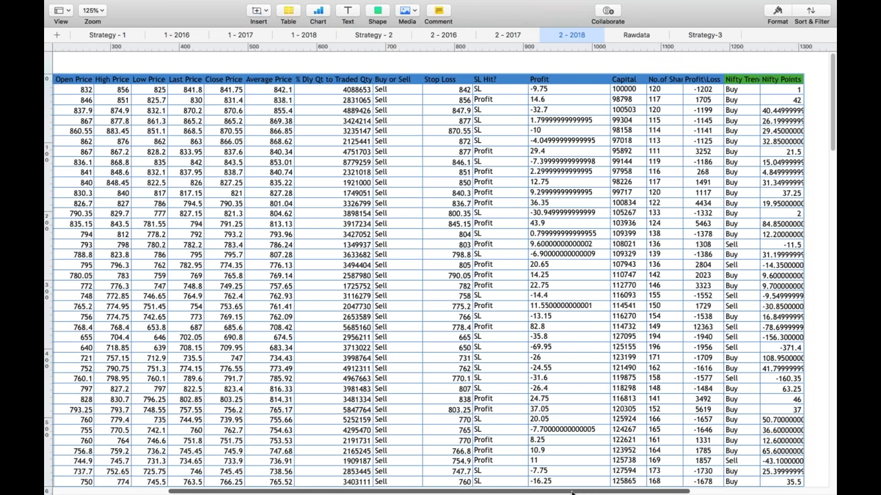
pyautogui.scroll(-10, 565, 439)
pyautogui.hscroll(-5, 565, 438)
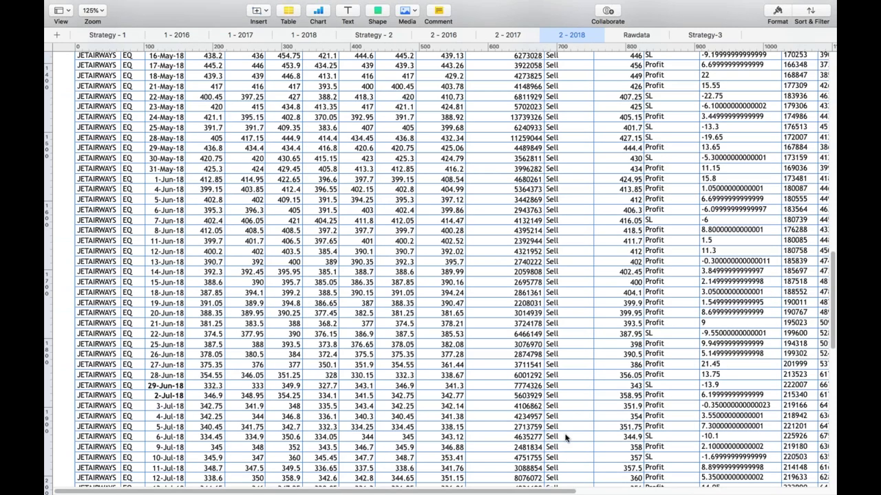
pyautogui.scroll(-10, 566, 438)
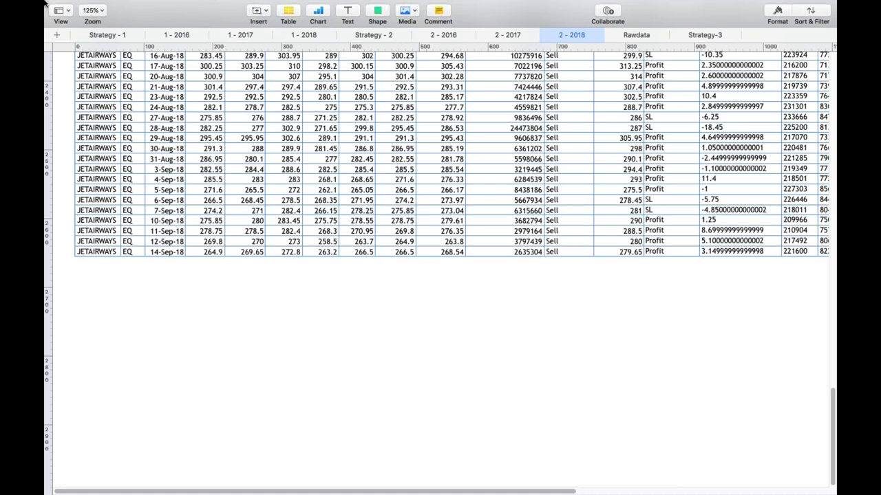
pyautogui.moveTo(74, 19)
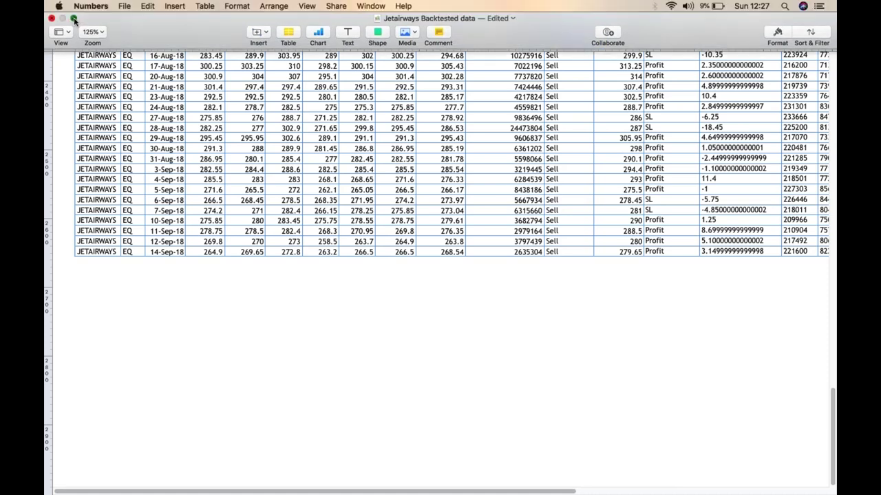
# Exit full screen and minimize the Jetairways Backtested data window to the Dock
pyautogui.click(74, 20)
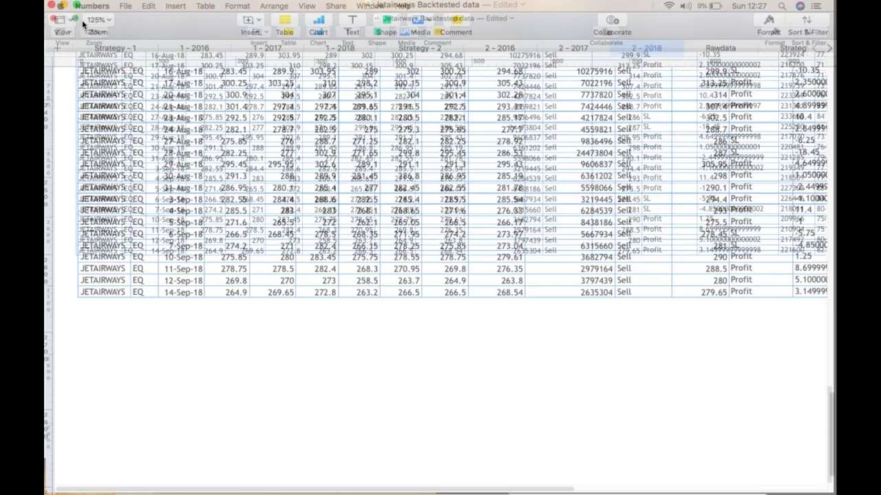
pyautogui.click(95, 19)
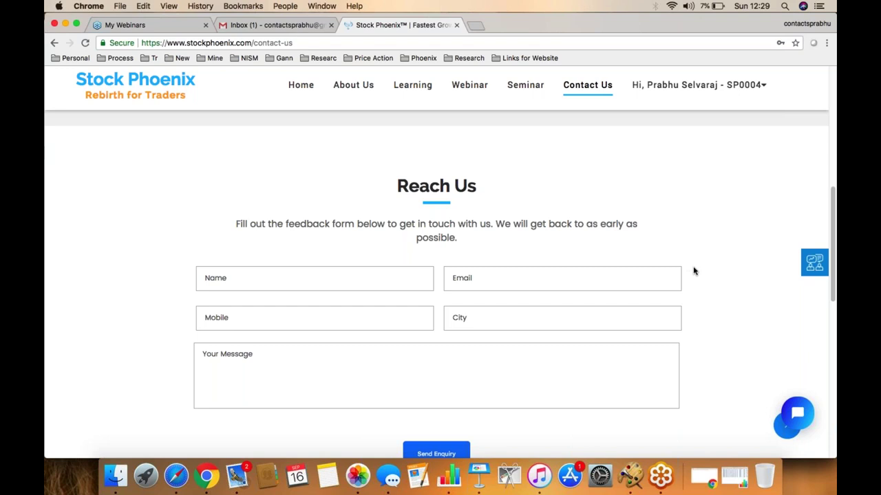
# Switch focus to the GoToMeeting app, leaving the Contact Us page open in Chrome
pyautogui.click(829, 55)
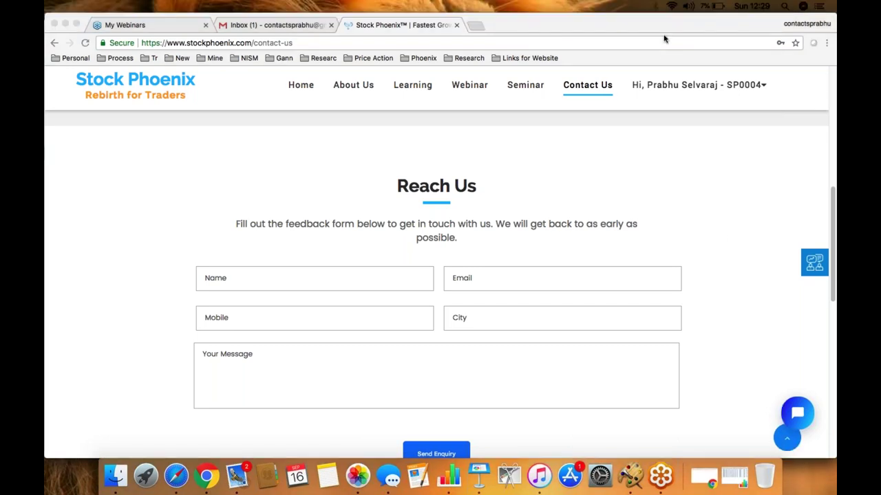